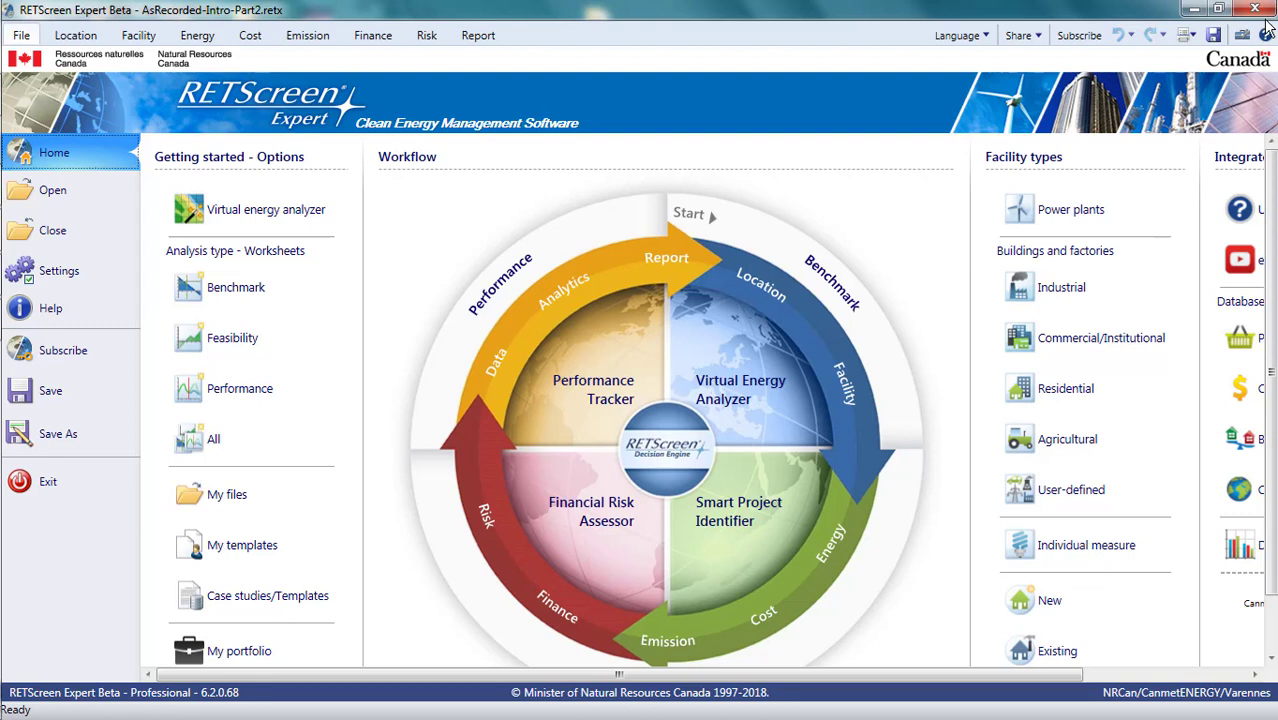
Open the Location page and scroll through the Munich/Riem monthly climate table and chart
left_click(80, 38)
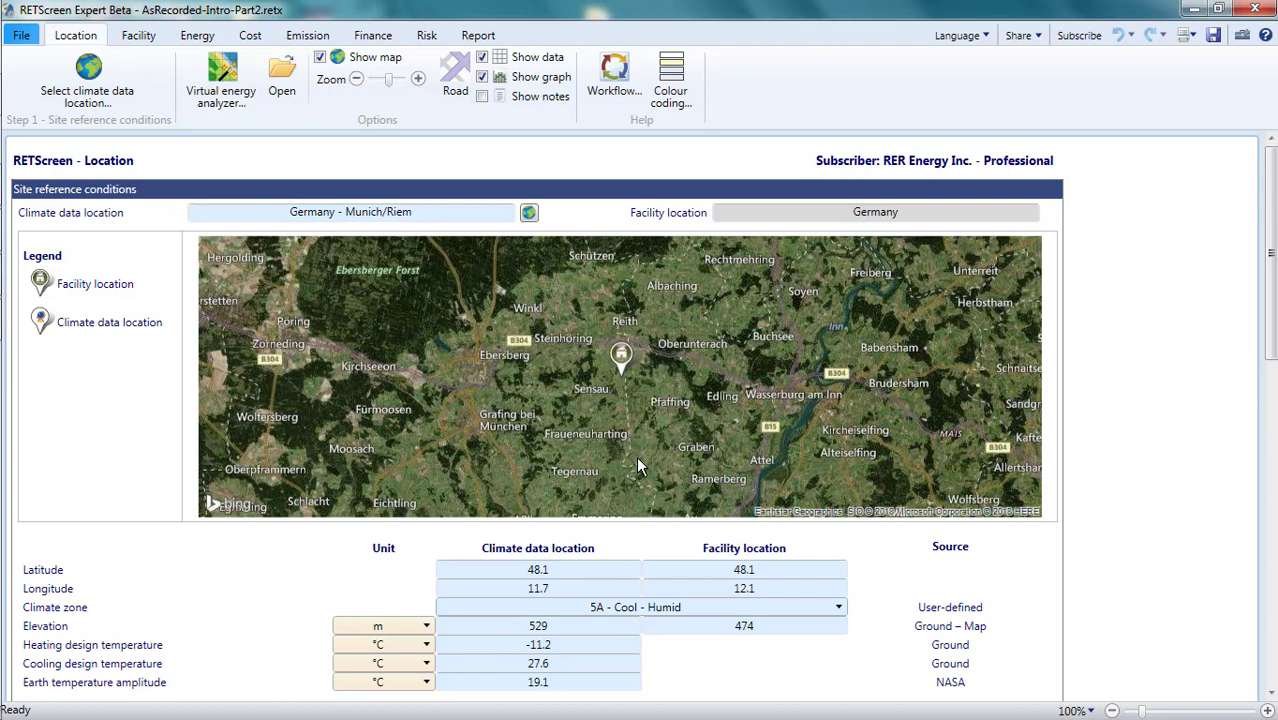
scroll(637, 460, "down", 5)
scroll(634, 476, "down", 1)
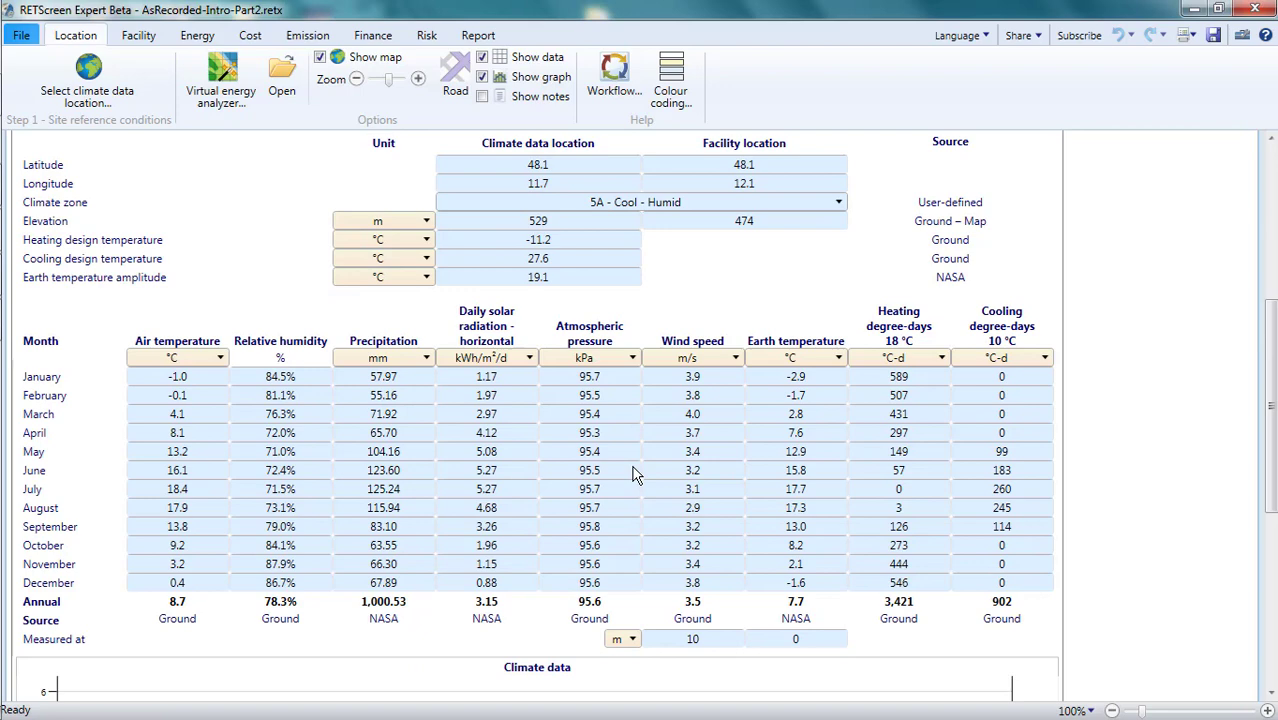
scroll(634, 476, "down", 8)
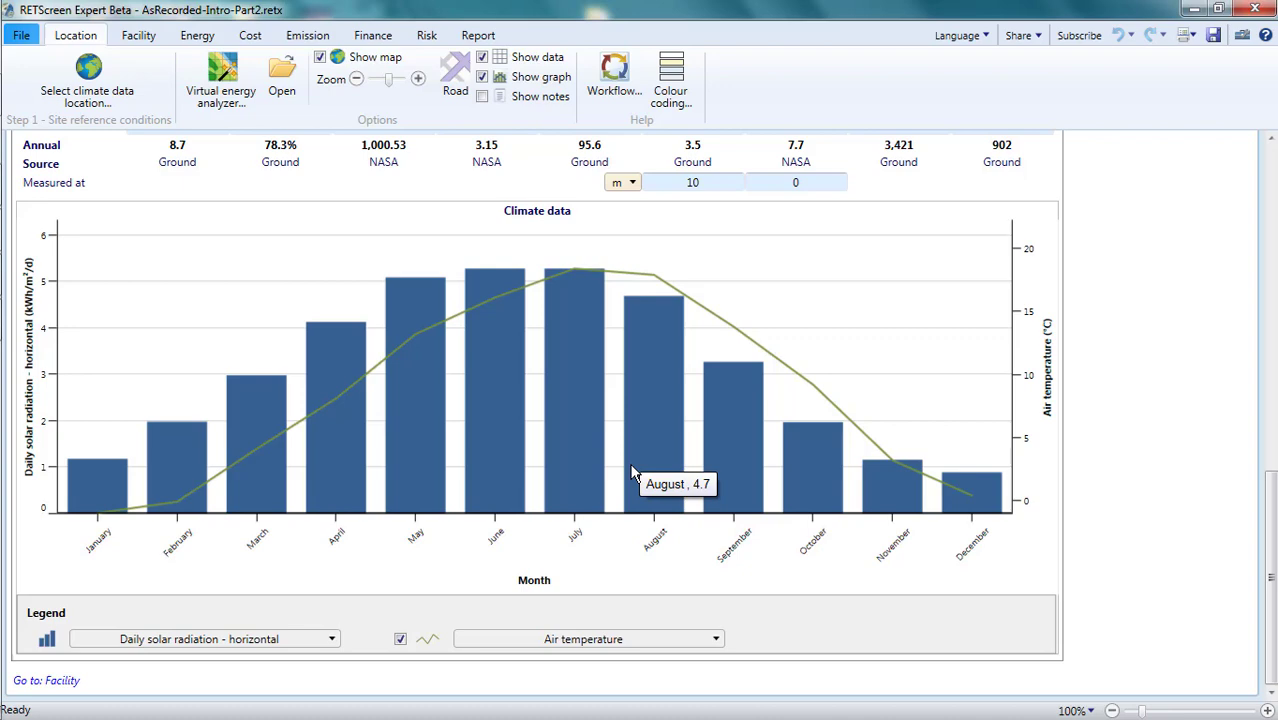
scroll(632, 473, "up", 10)
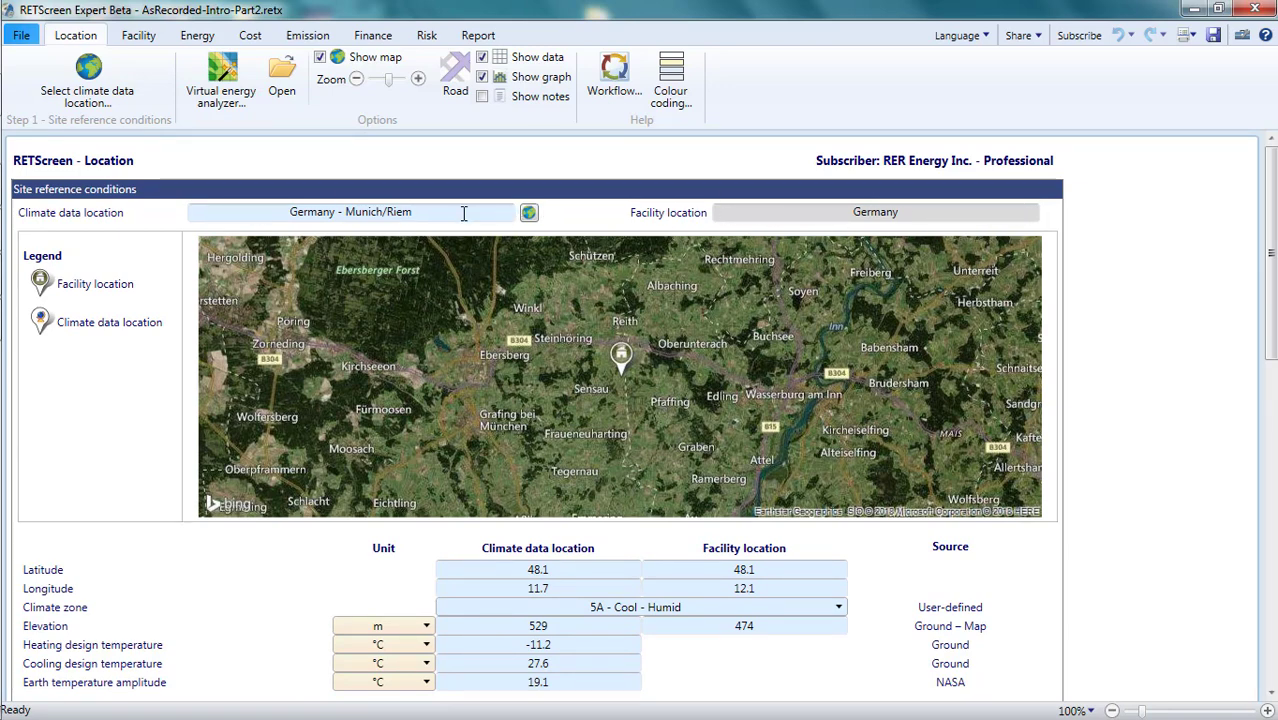
Replace the facility location name 'Germany' with 'Location near Munich'
left_click_drag(412, 213, 292, 214)
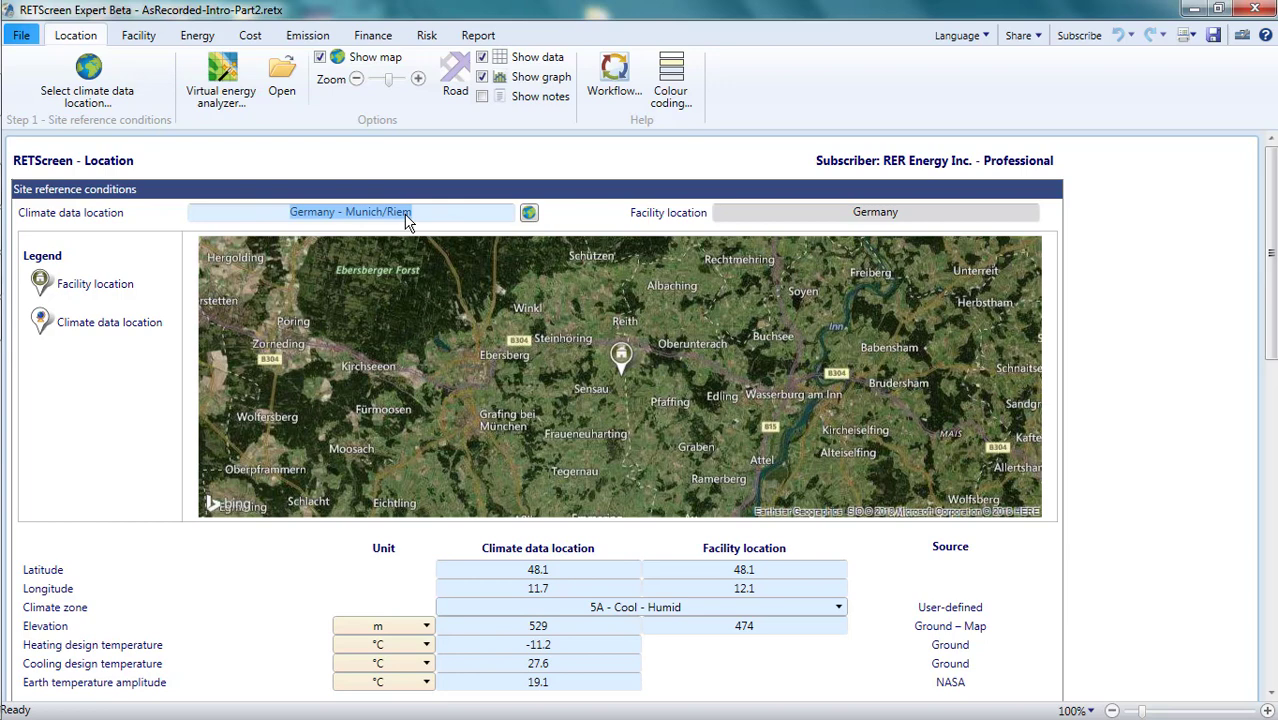
left_click(914, 219)
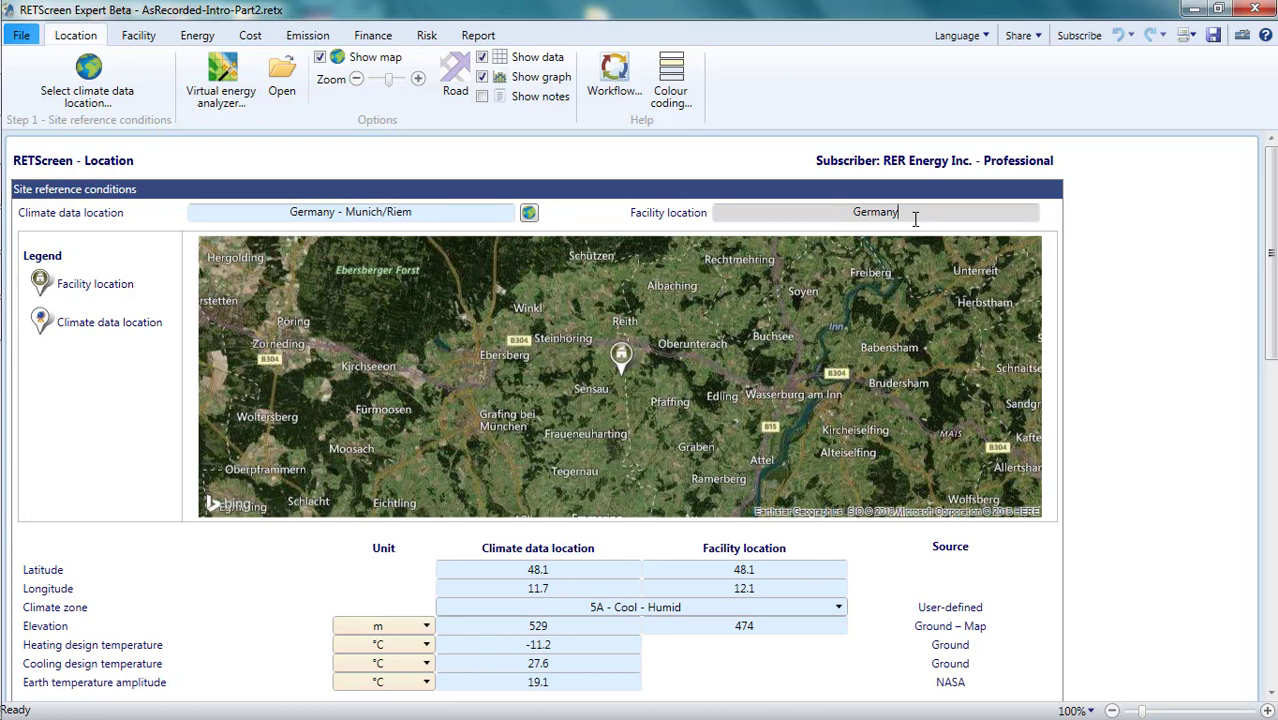
key("BackSpace")
key("BackSpace")
key("BackSpace")
key("BackSpace")
key("BackSpace")
type("Location near Munich")
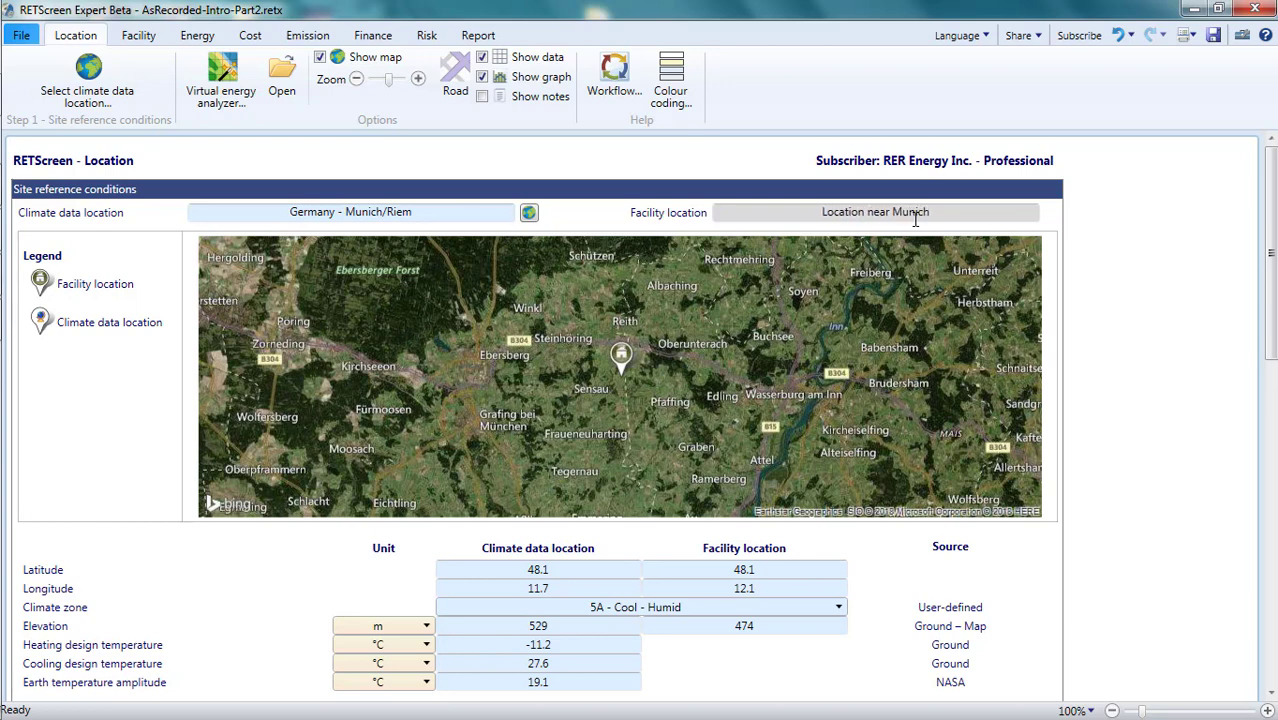
left_click(737, 221)
Check the cell colour coding legend, then zoom the site map out to include Munich
left_click(667, 92)
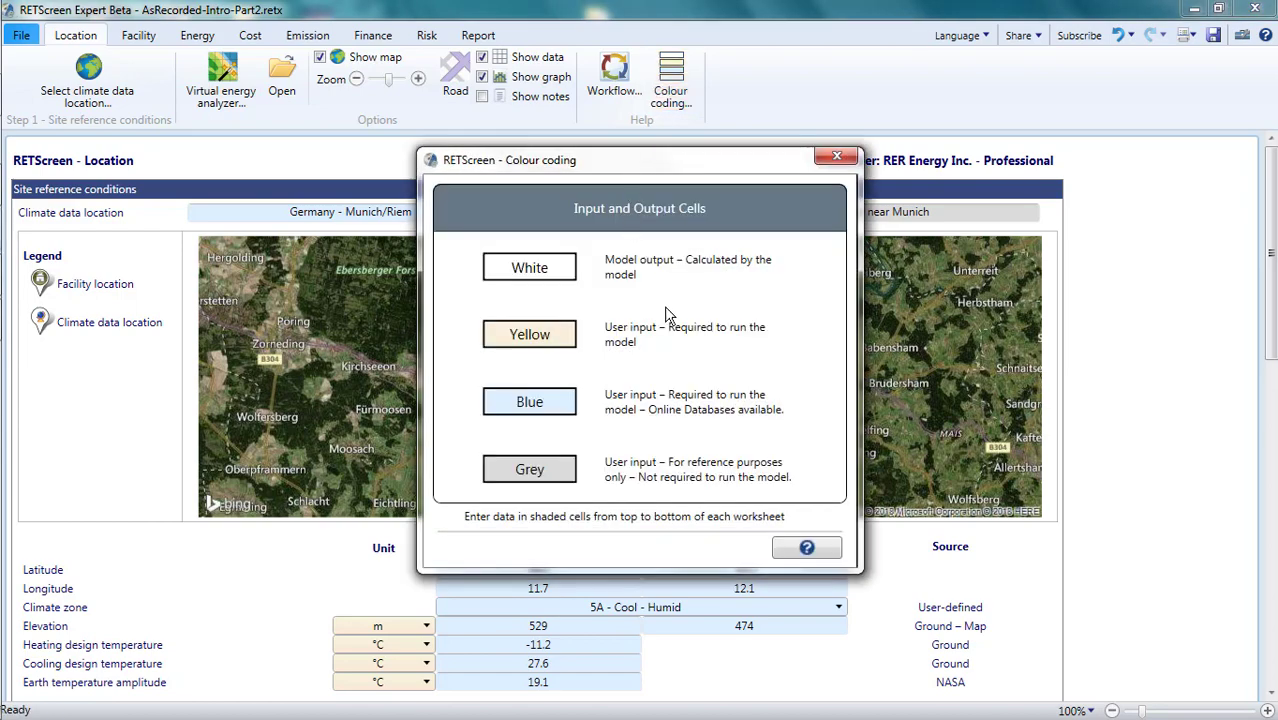
left_click(843, 158)
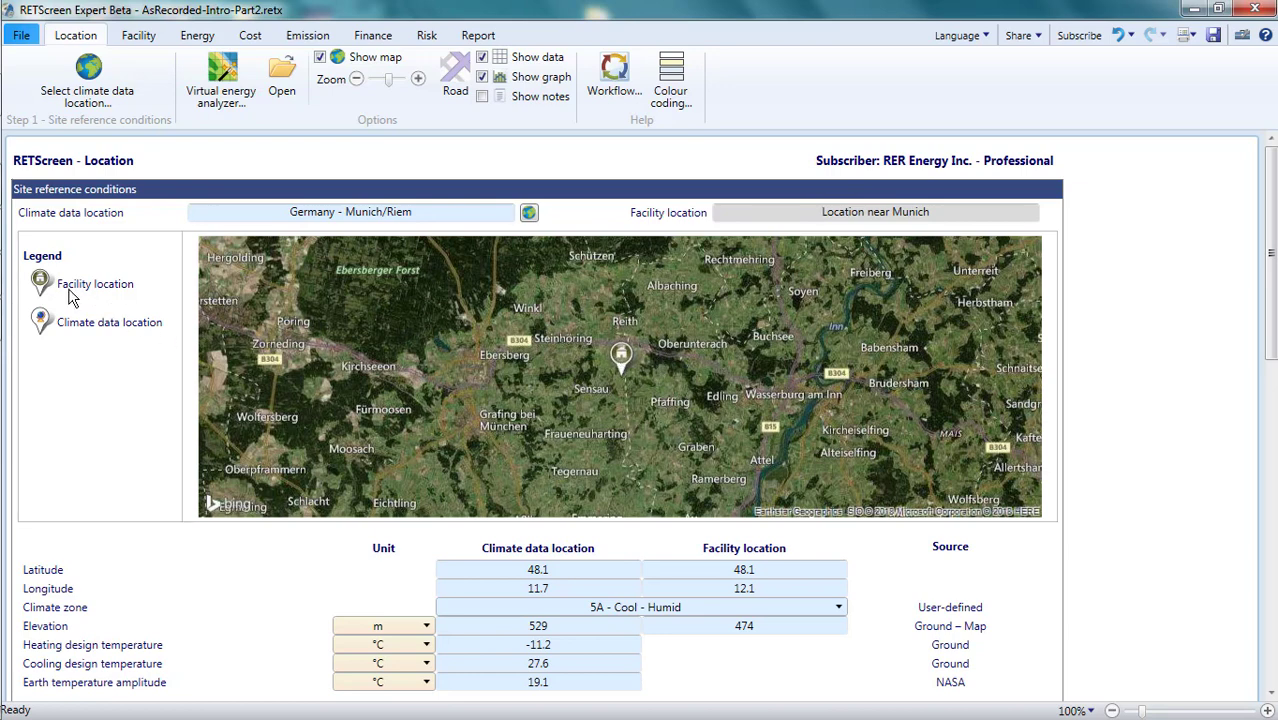
left_click(355, 80)
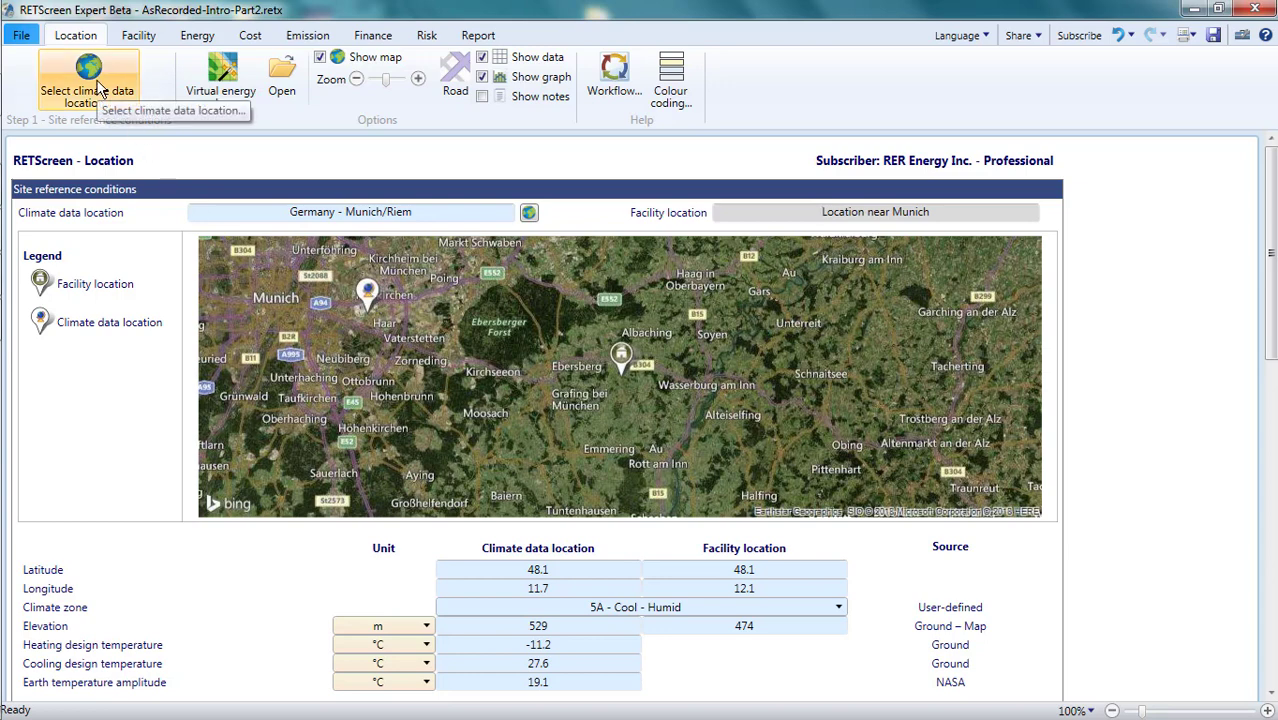
Open the climate database map in Road style, zoomed in north-east of Munich
left_click(529, 213)
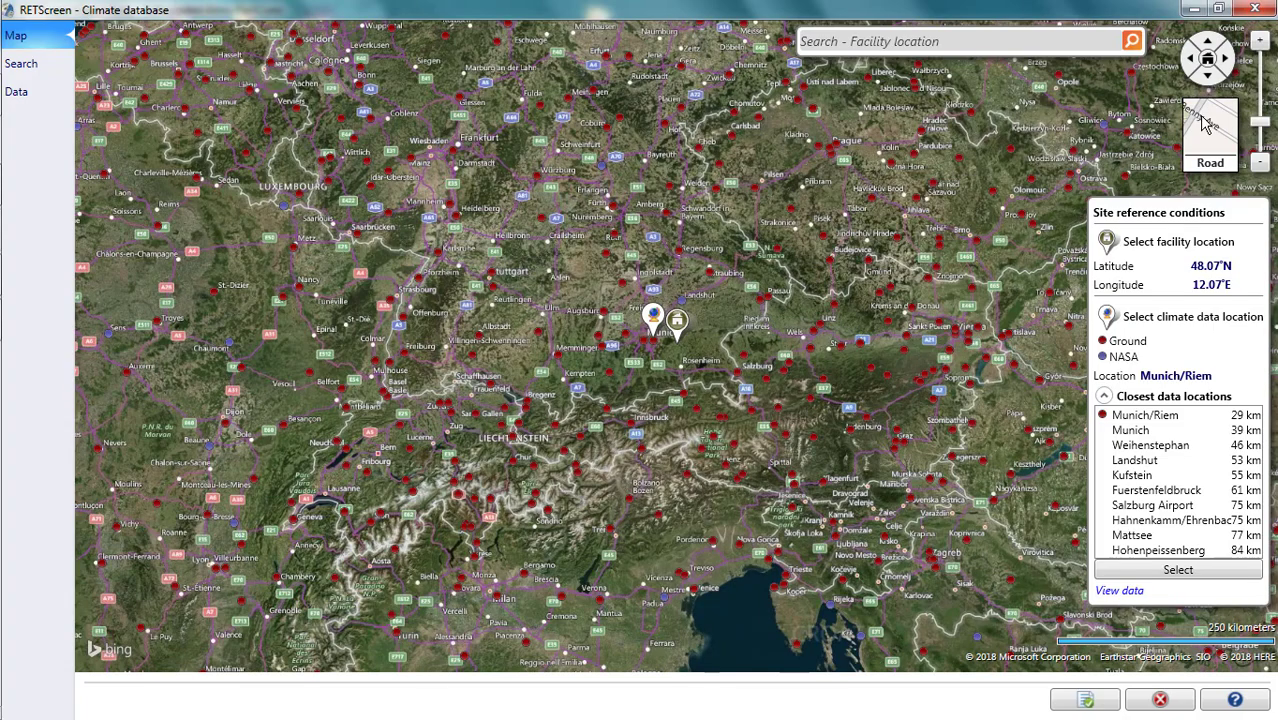
left_click(1207, 125)
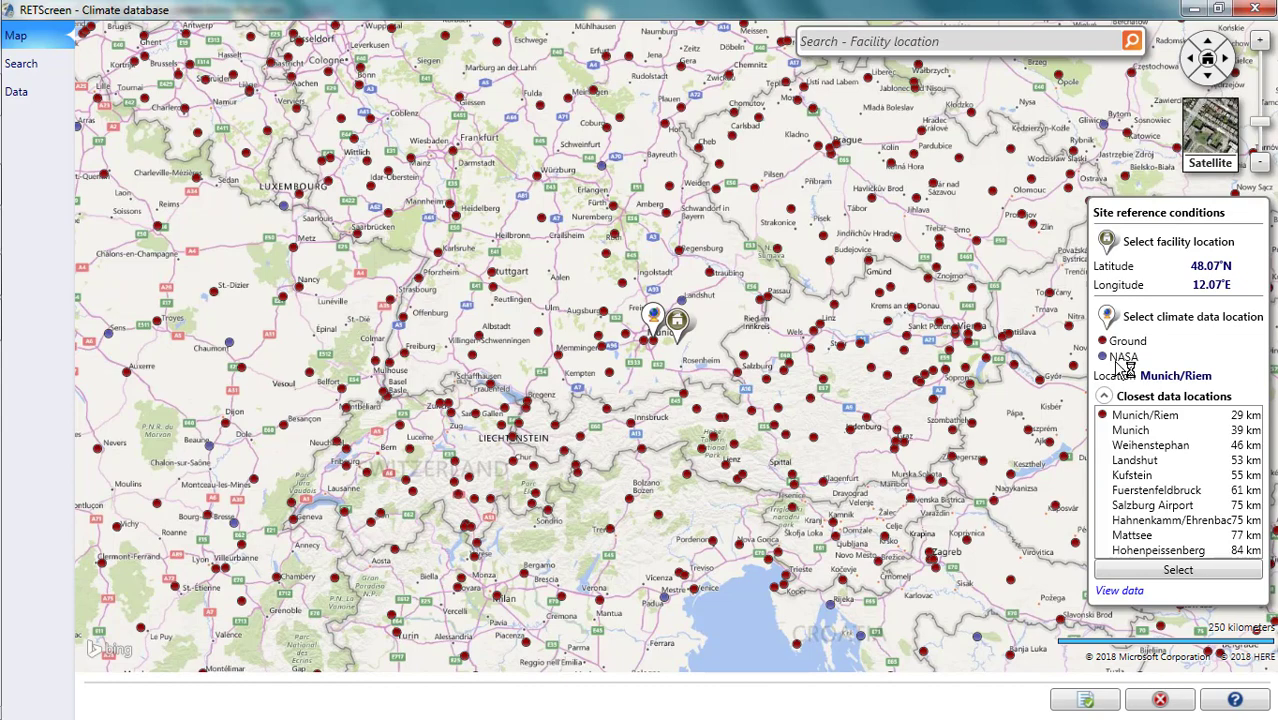
scroll(634, 375, "up", 3)
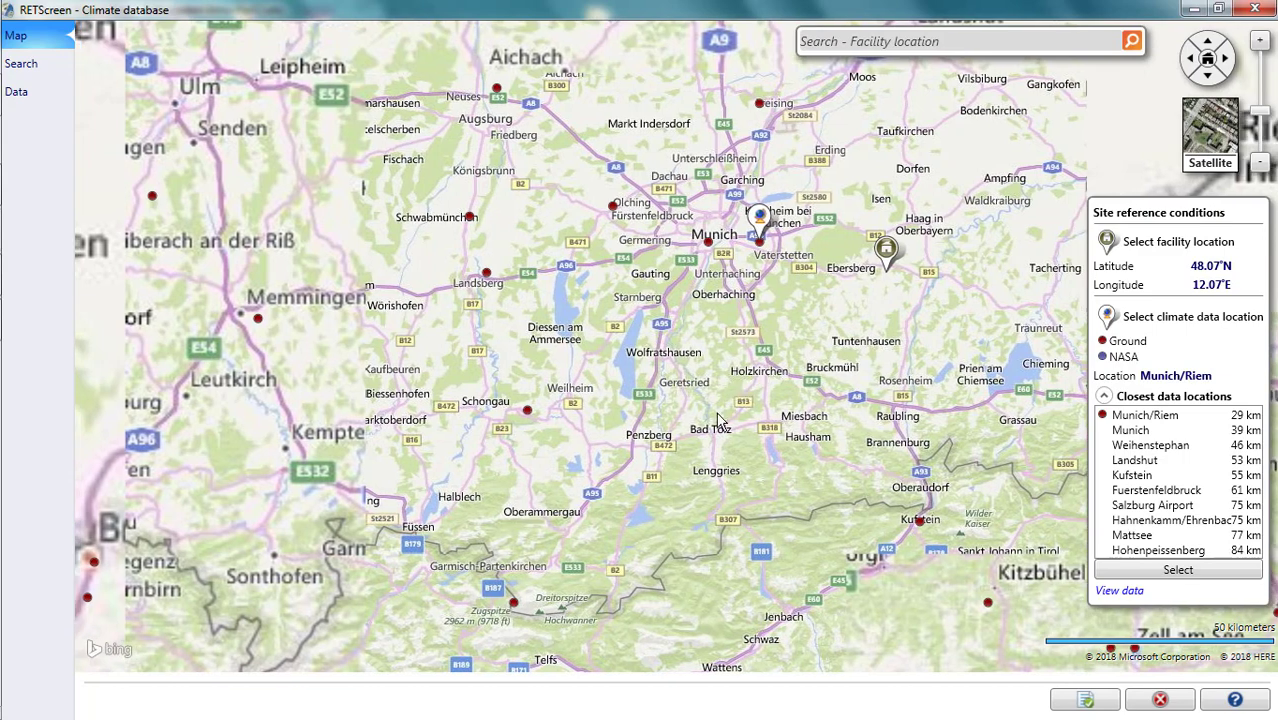
left_click_drag(769, 288, 645, 405)
Move the facility pin to Ebersberg (48.06°N, 11.98°E), keeping Munich/Riem as climate station
left_click_drag(614, 360, 740, 385)
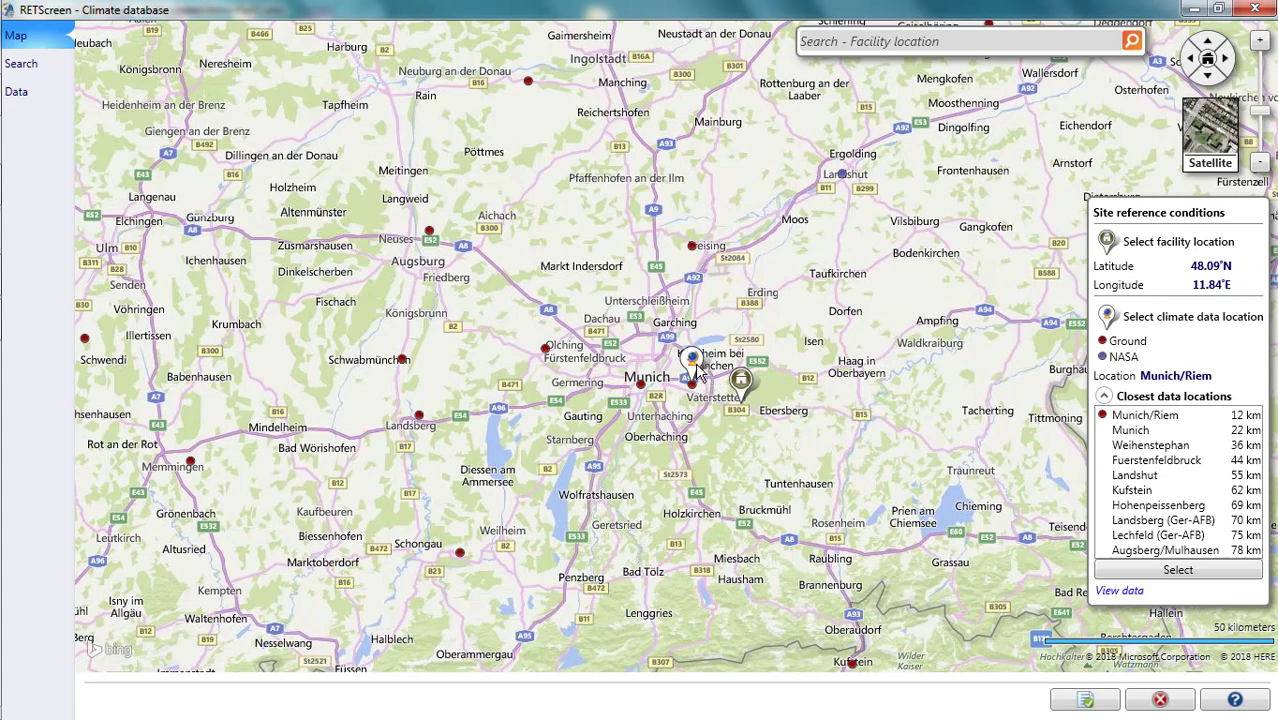
left_click_drag(697, 370, 482, 212)
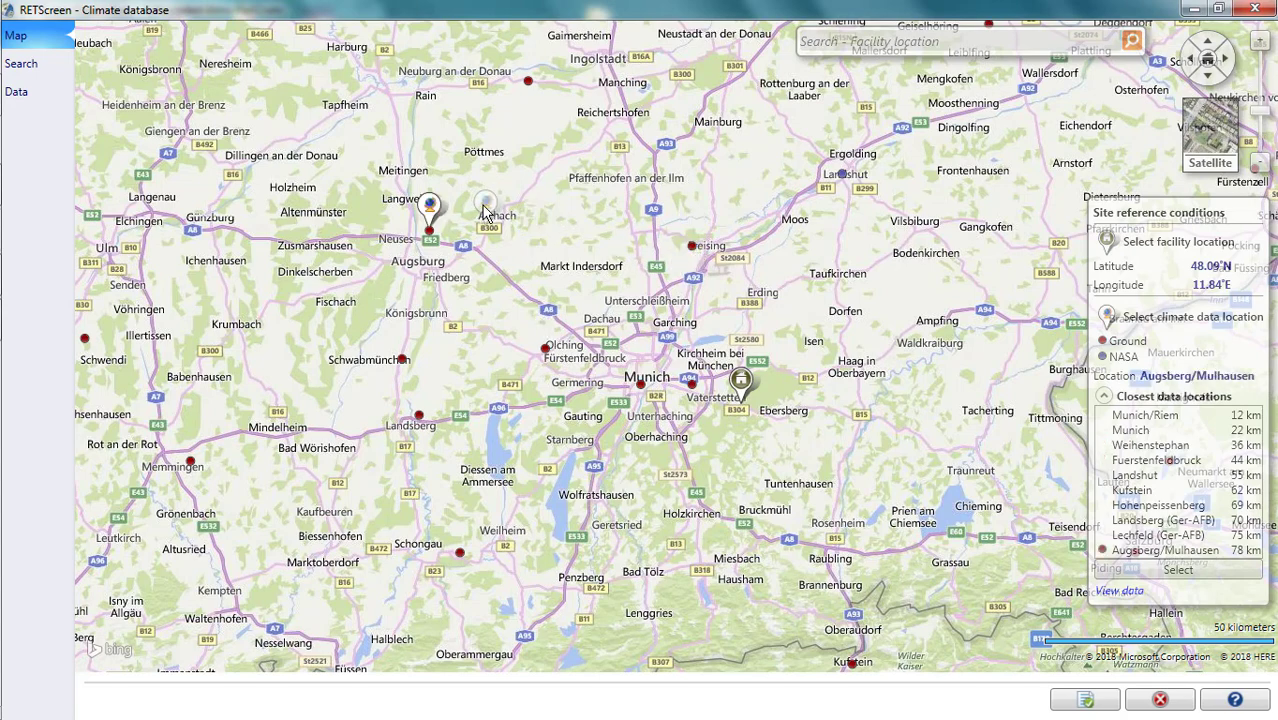
left_click(1165, 417)
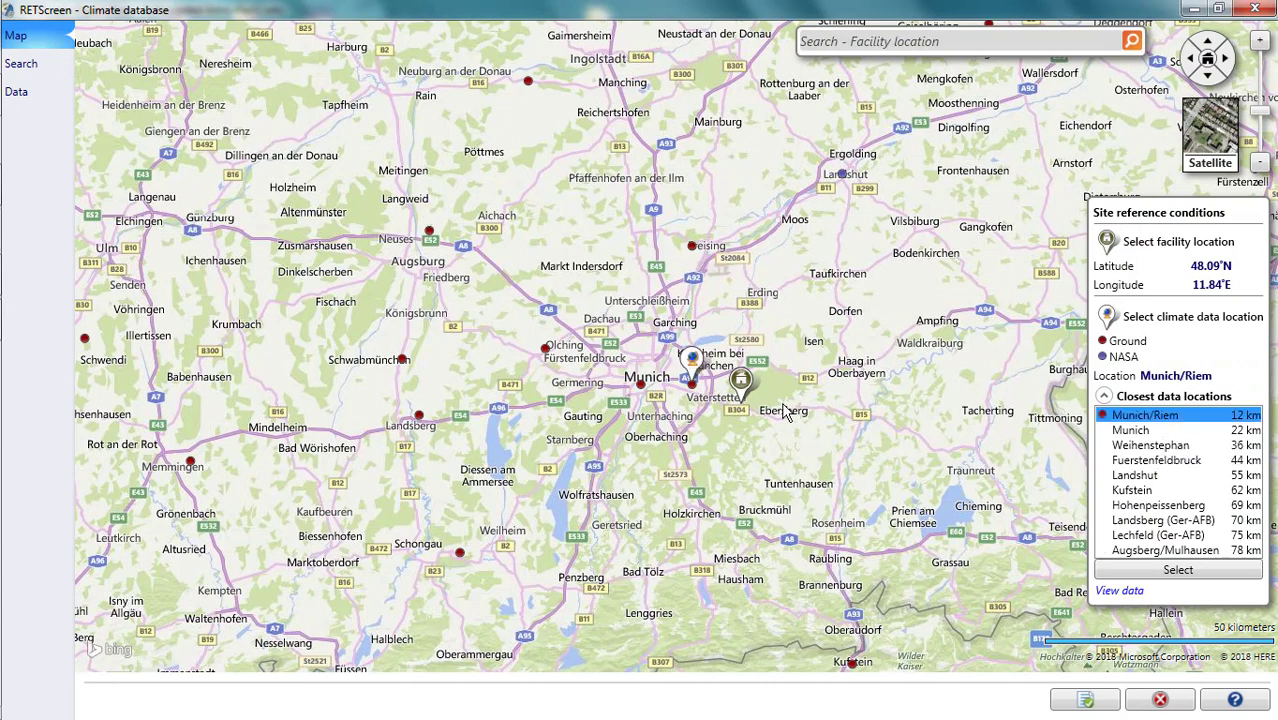
left_click_drag(745, 393, 792, 408)
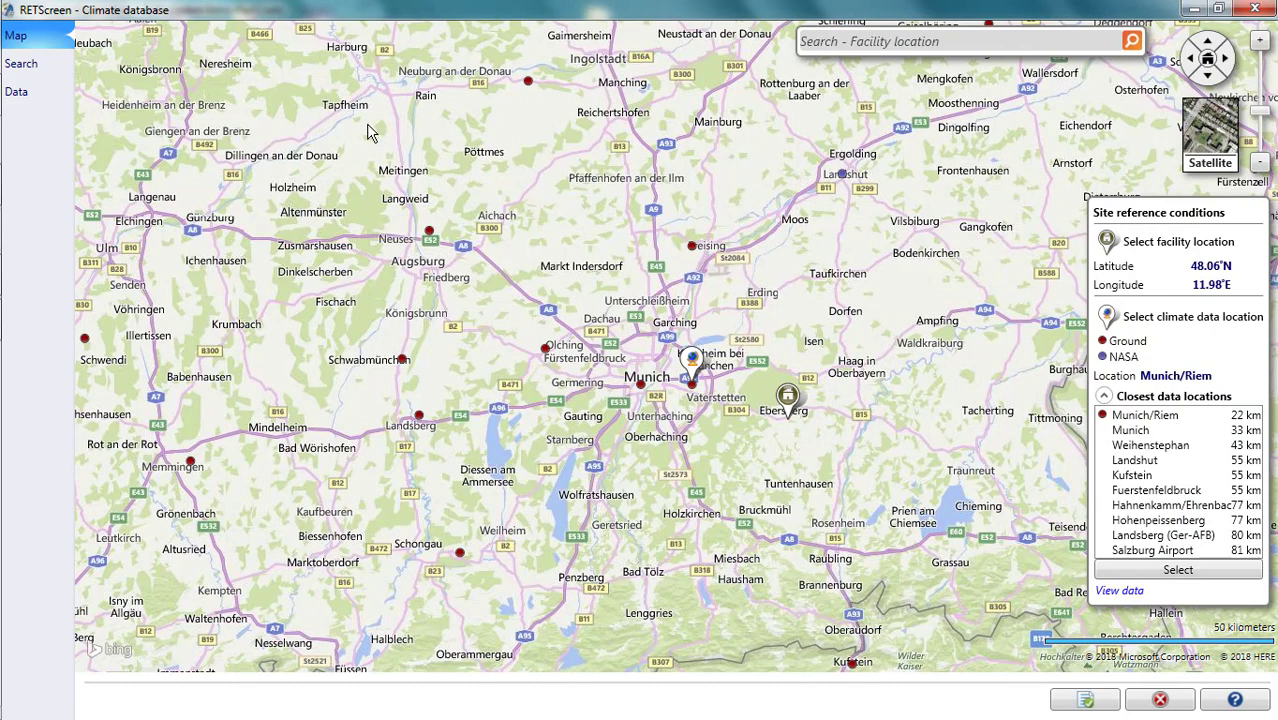
Glance at the Munich/Riem data table, then start a new facility location search
left_click(25, 72)
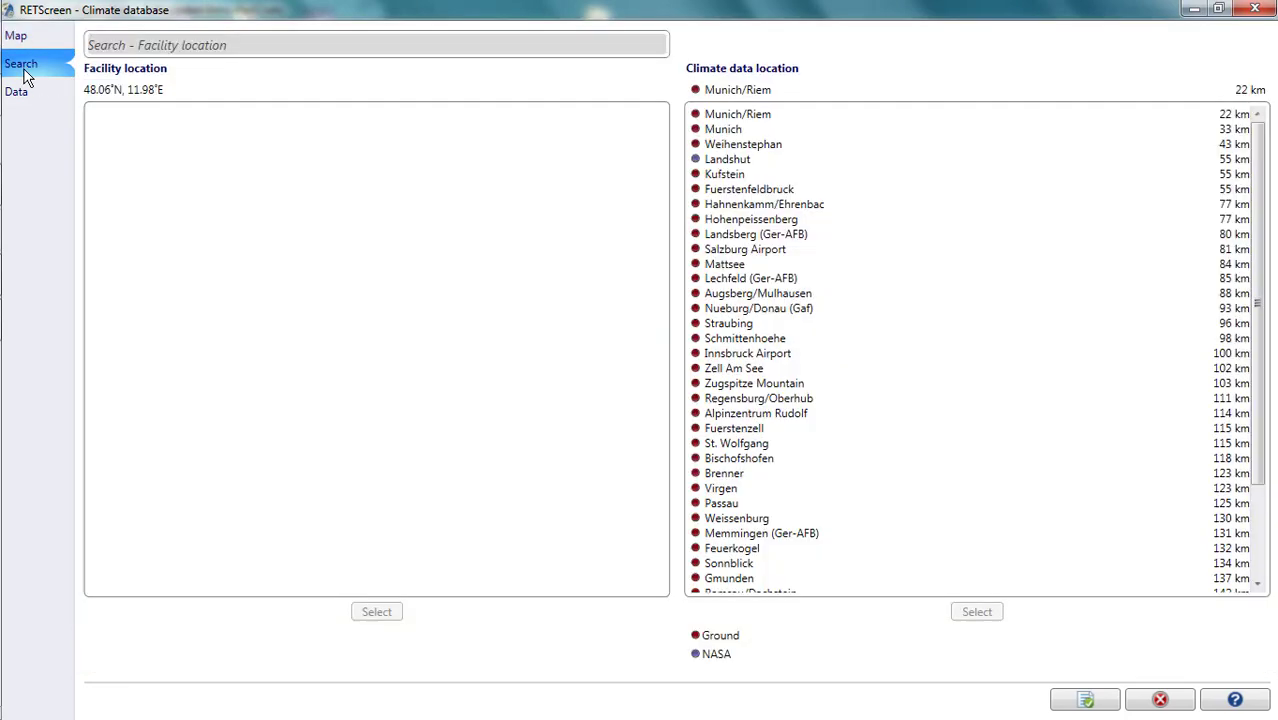
left_click(21, 108)
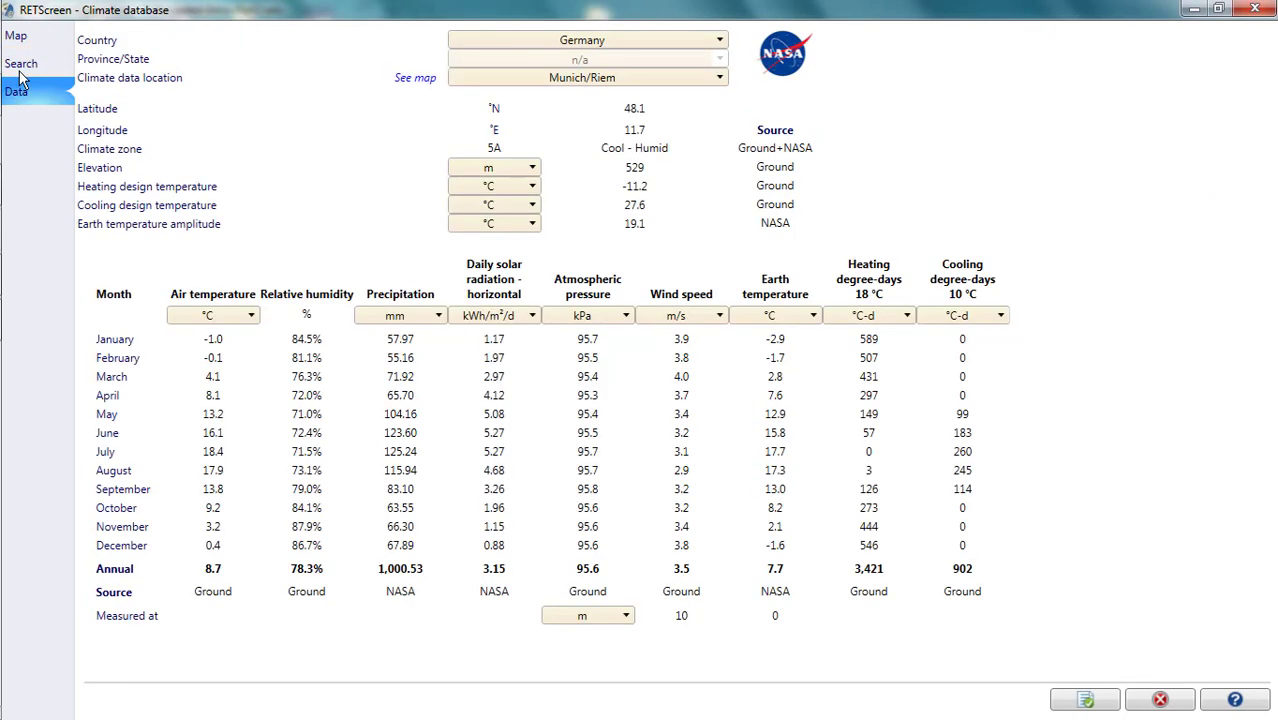
left_click(22, 70)
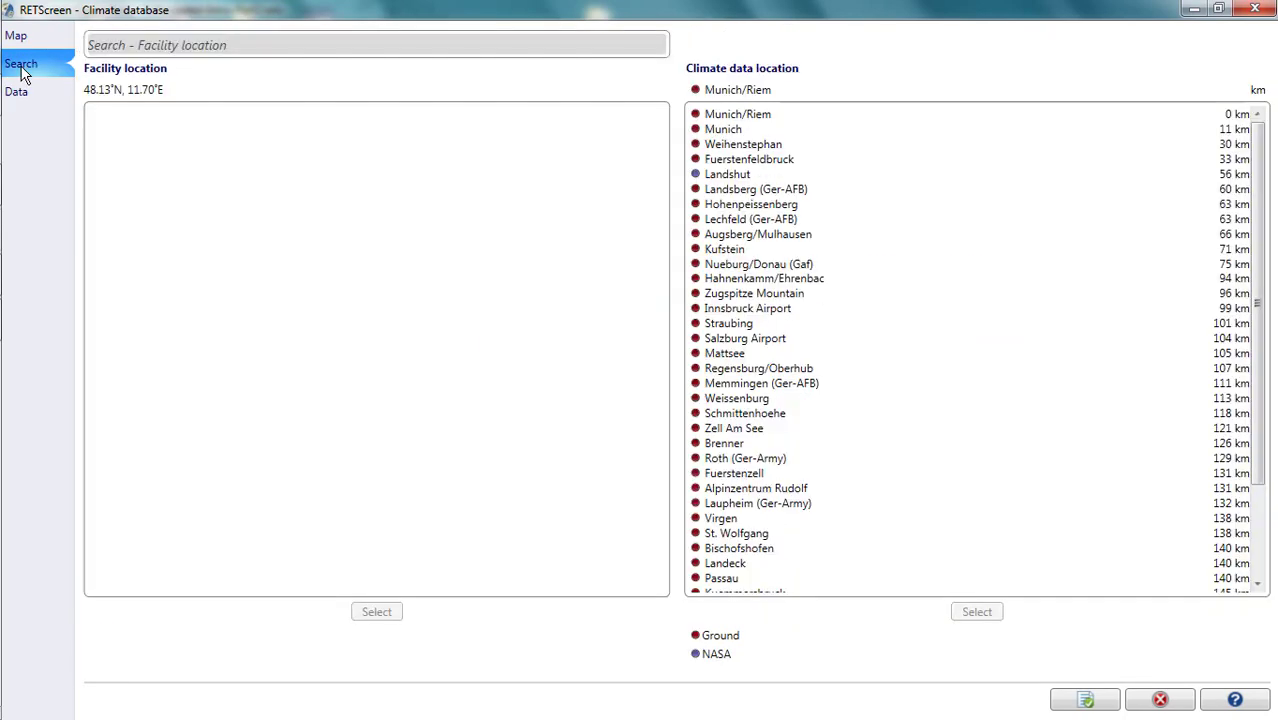
left_click(227, 47)
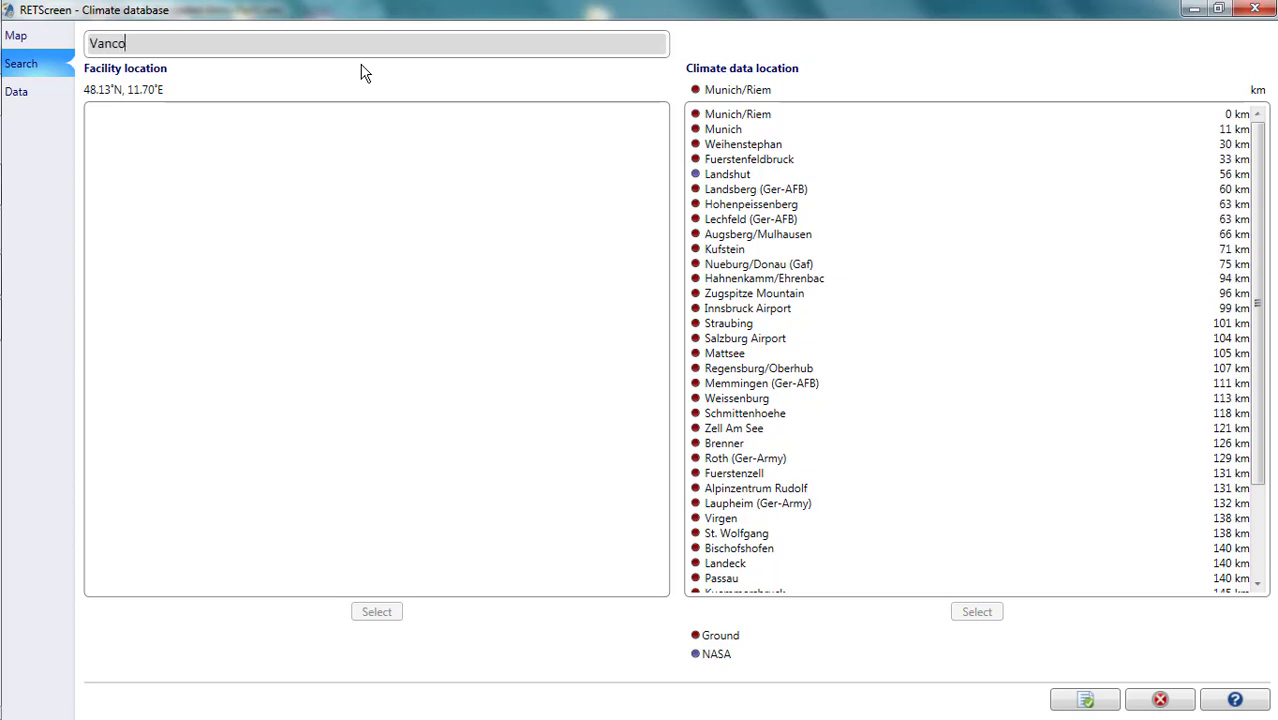
type("r")
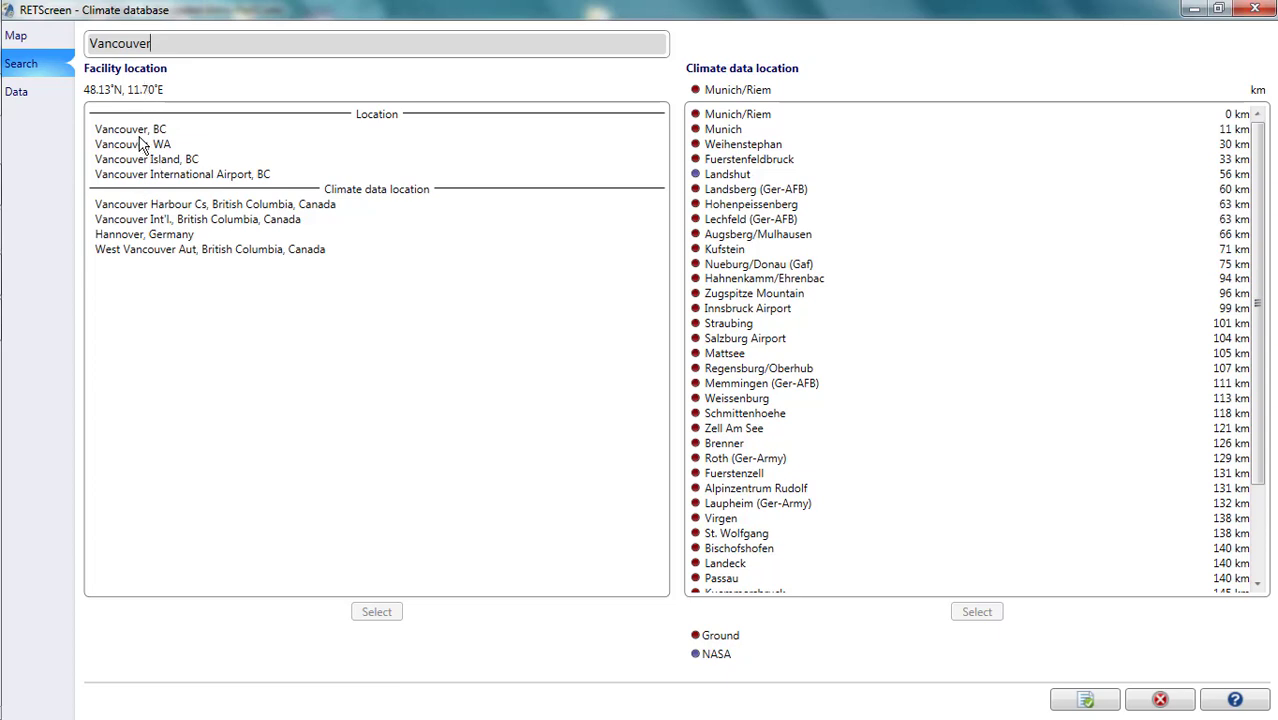
Choose Vancouver, BC with the Vancouver Int'l. climate station and view it on the map
left_click(140, 129)
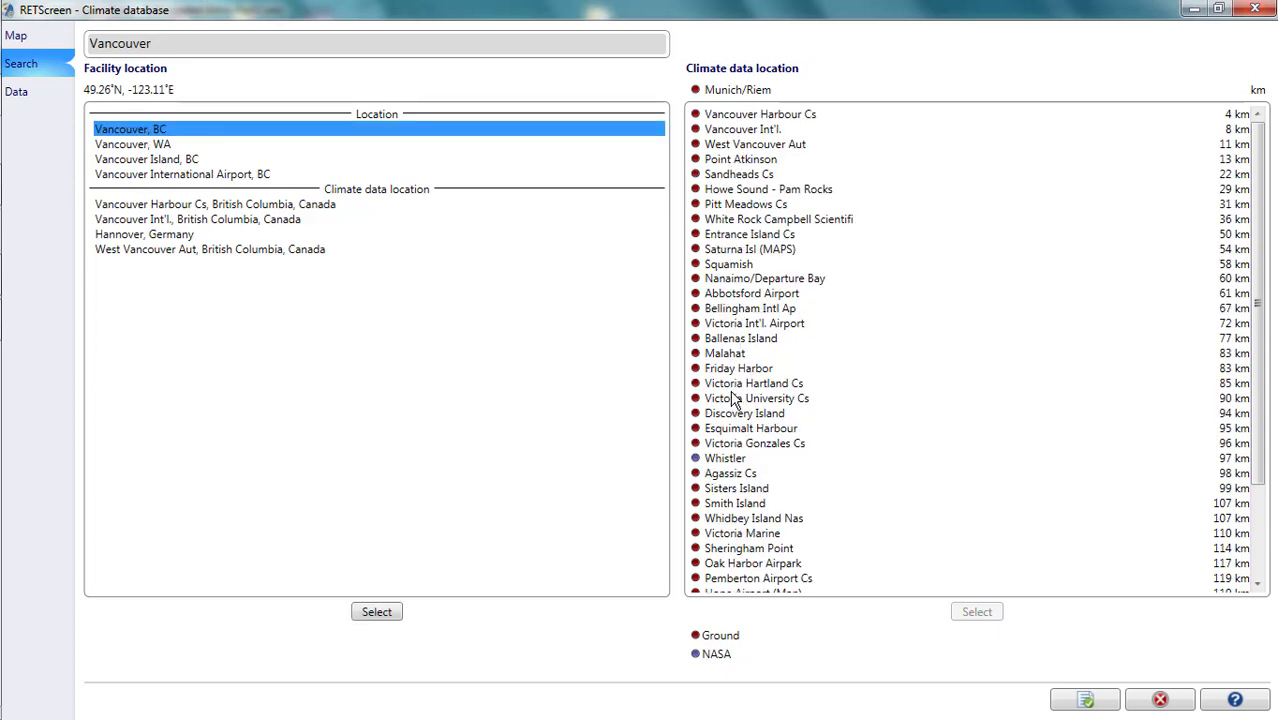
left_click(728, 129)
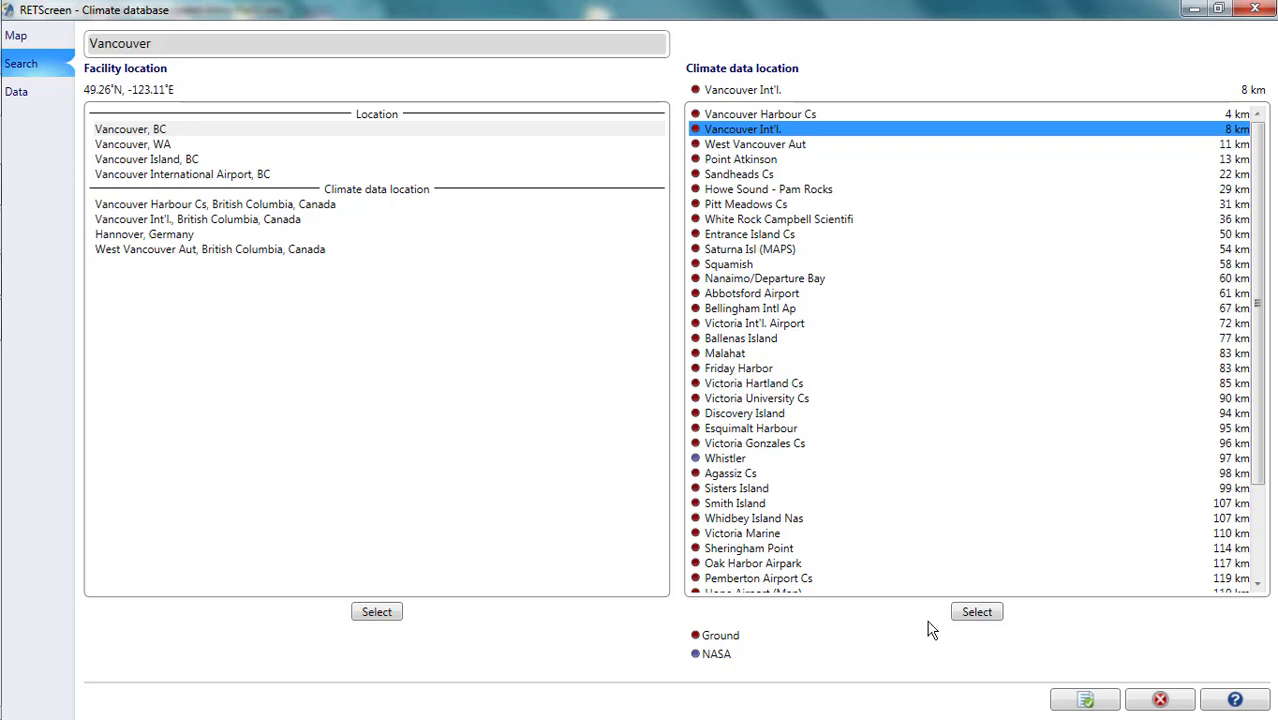
left_click(977, 612)
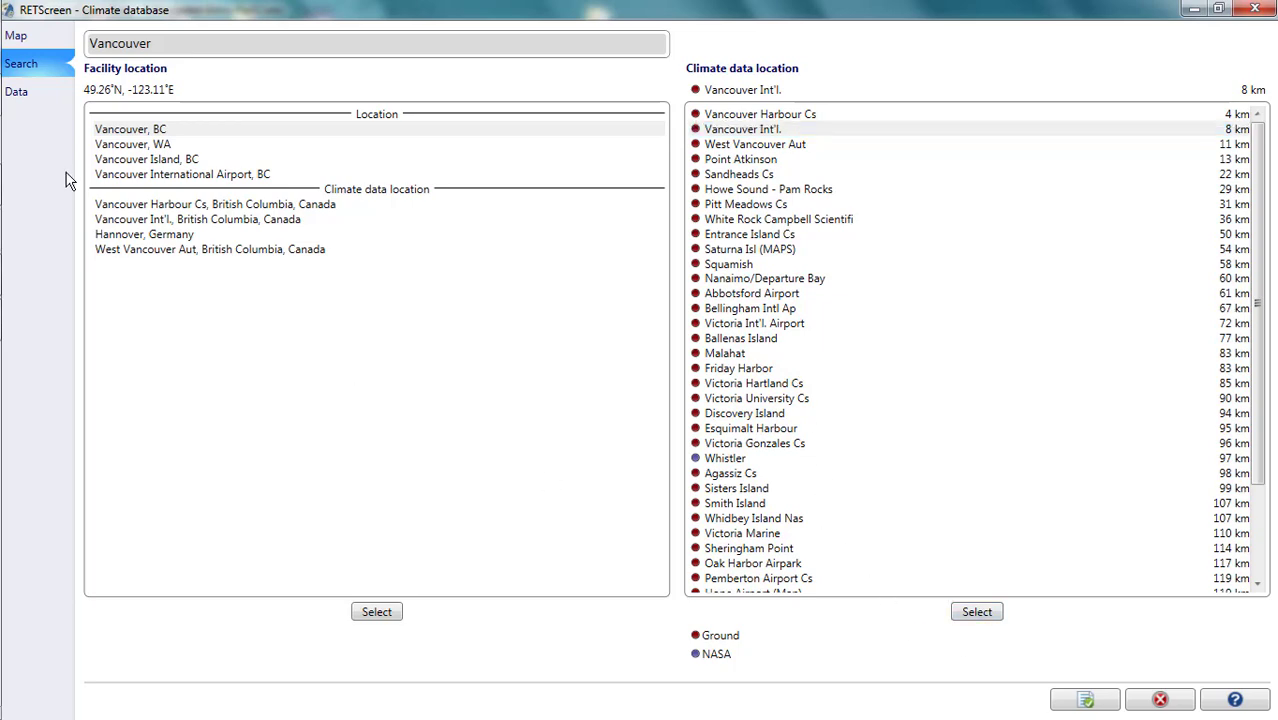
left_click(15, 38)
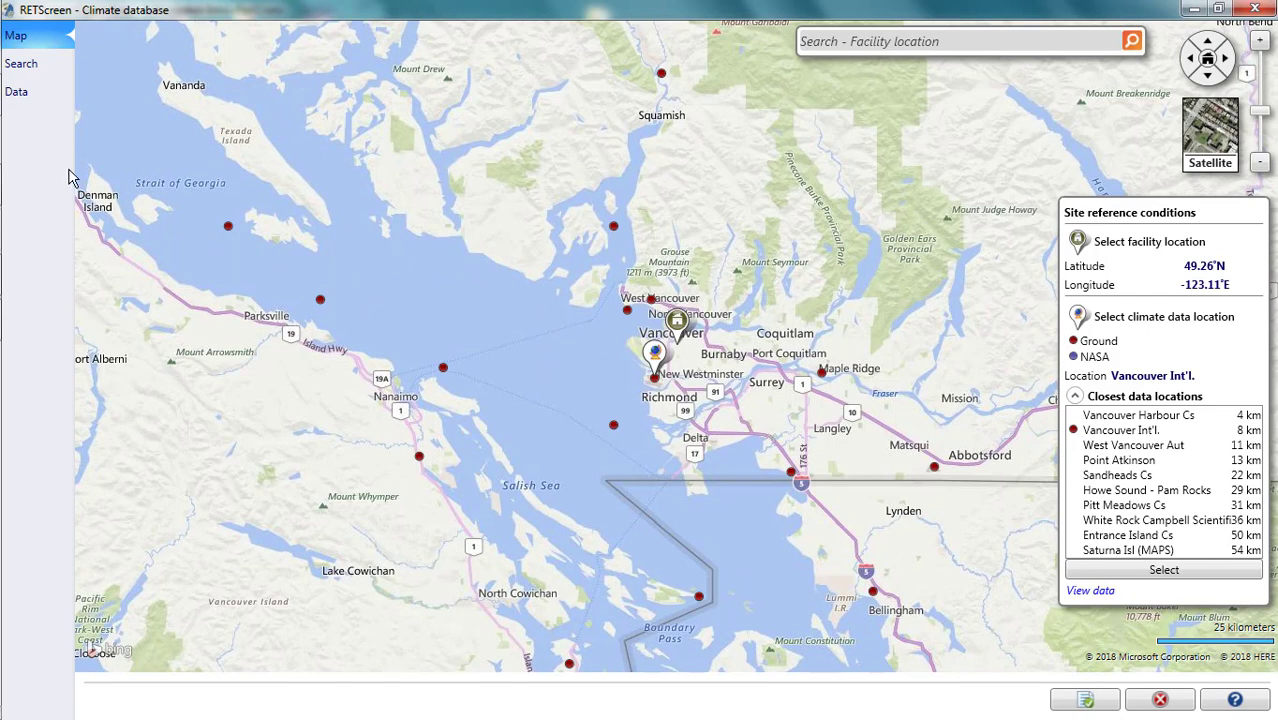
Set the country to Germany and the climate data location to Munich/Riem
left_click(14, 93)
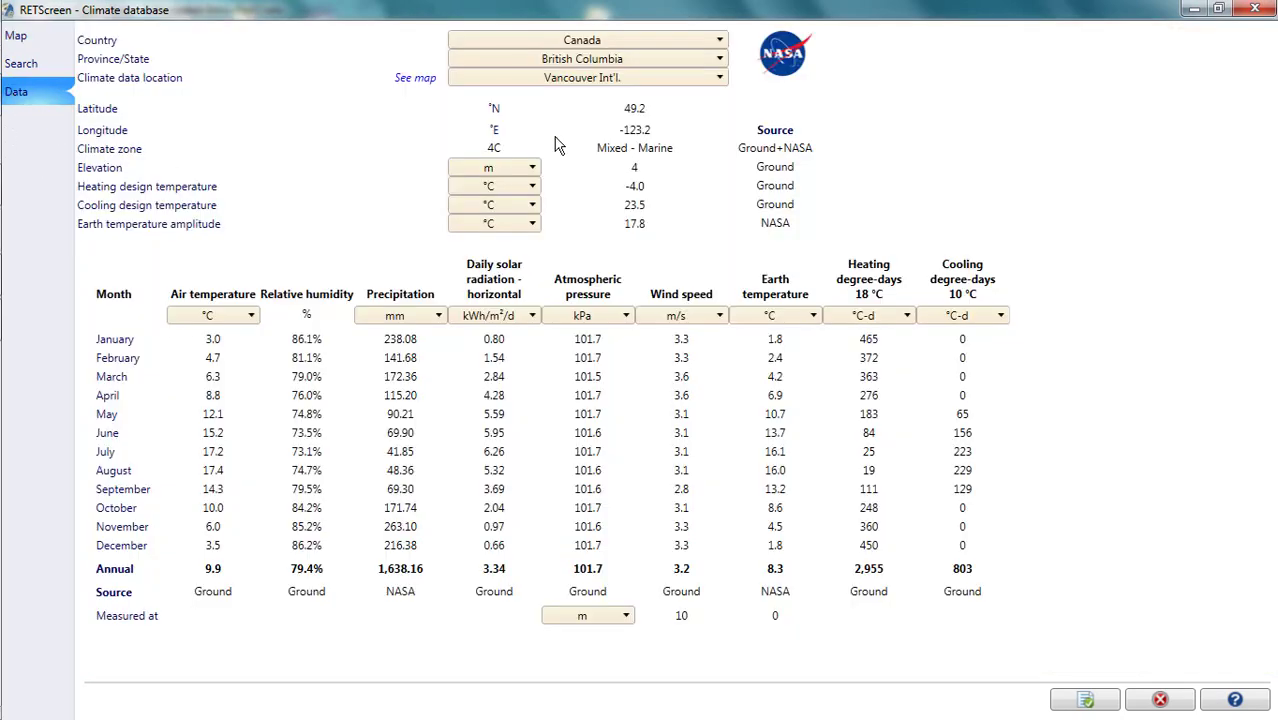
left_click(717, 85)
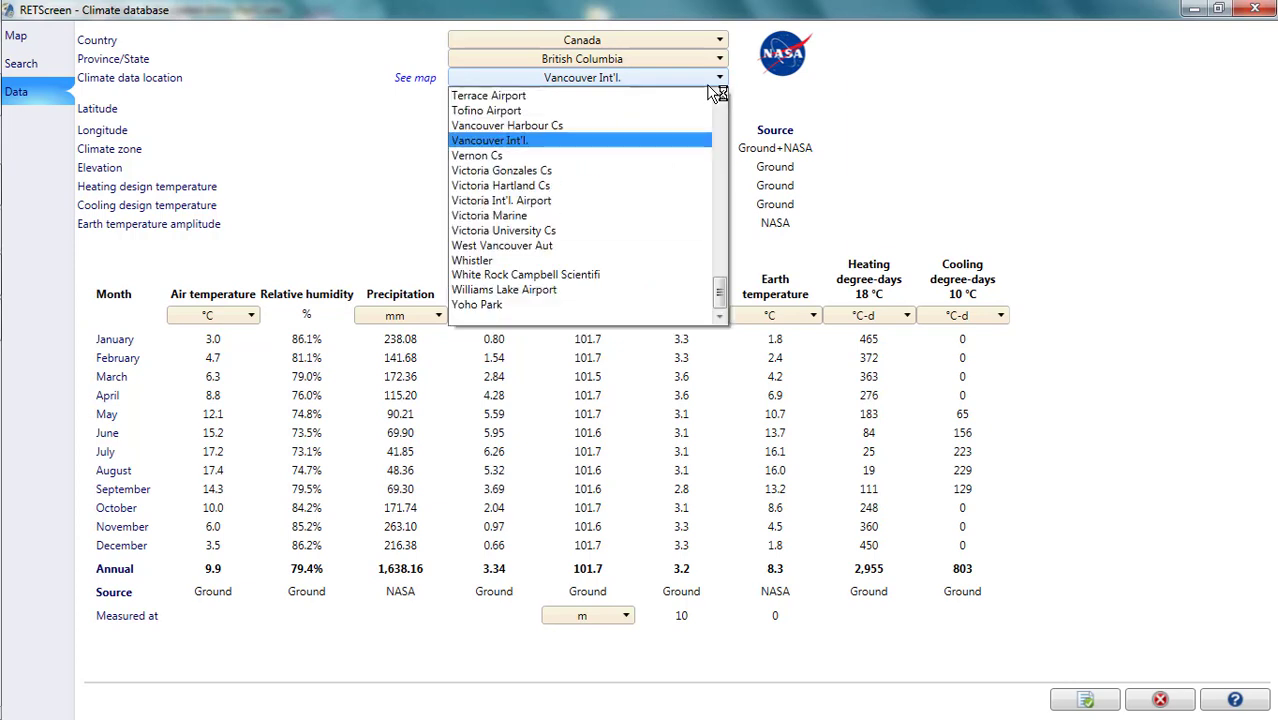
left_click(710, 86)
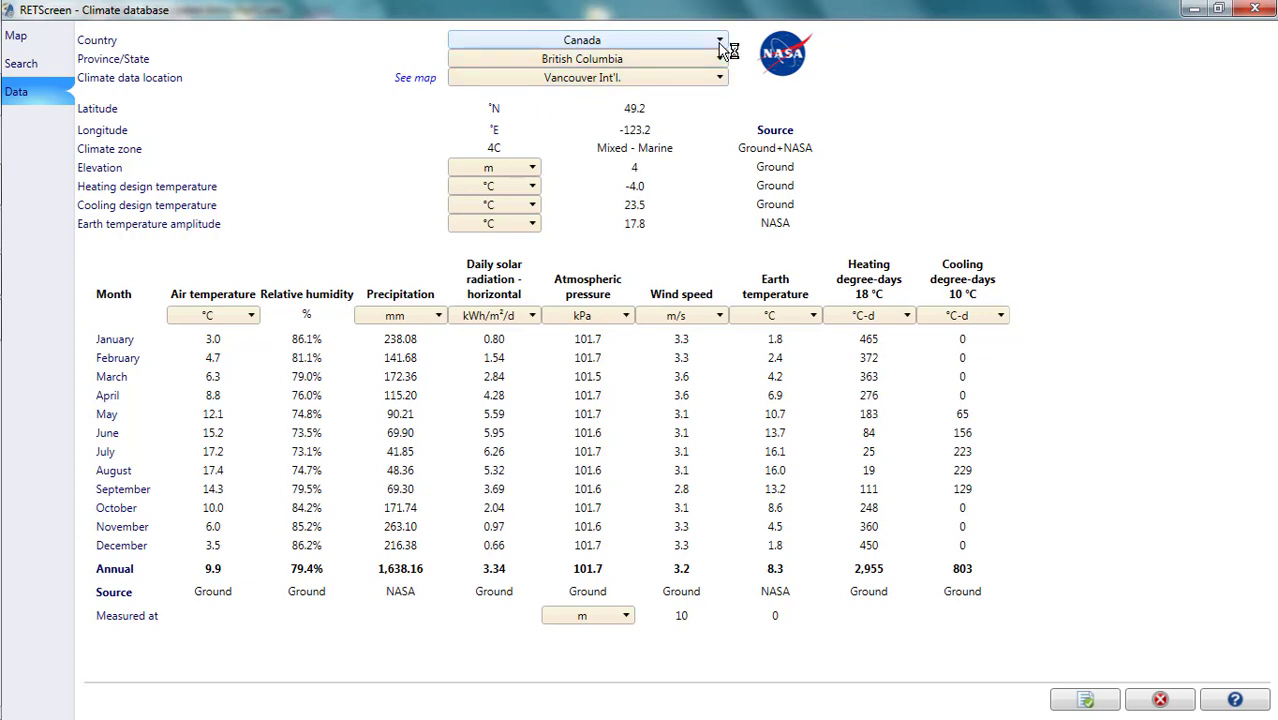
left_click(720, 45)
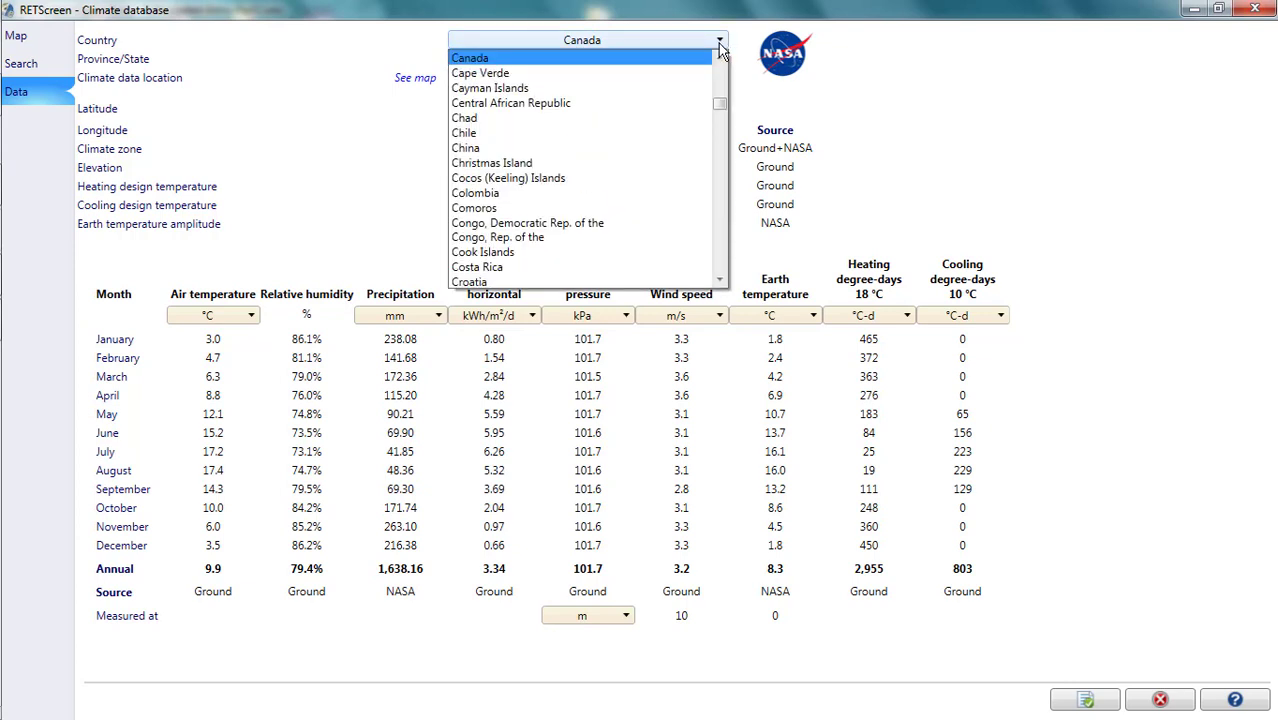
scroll(669, 218, "down", 8)
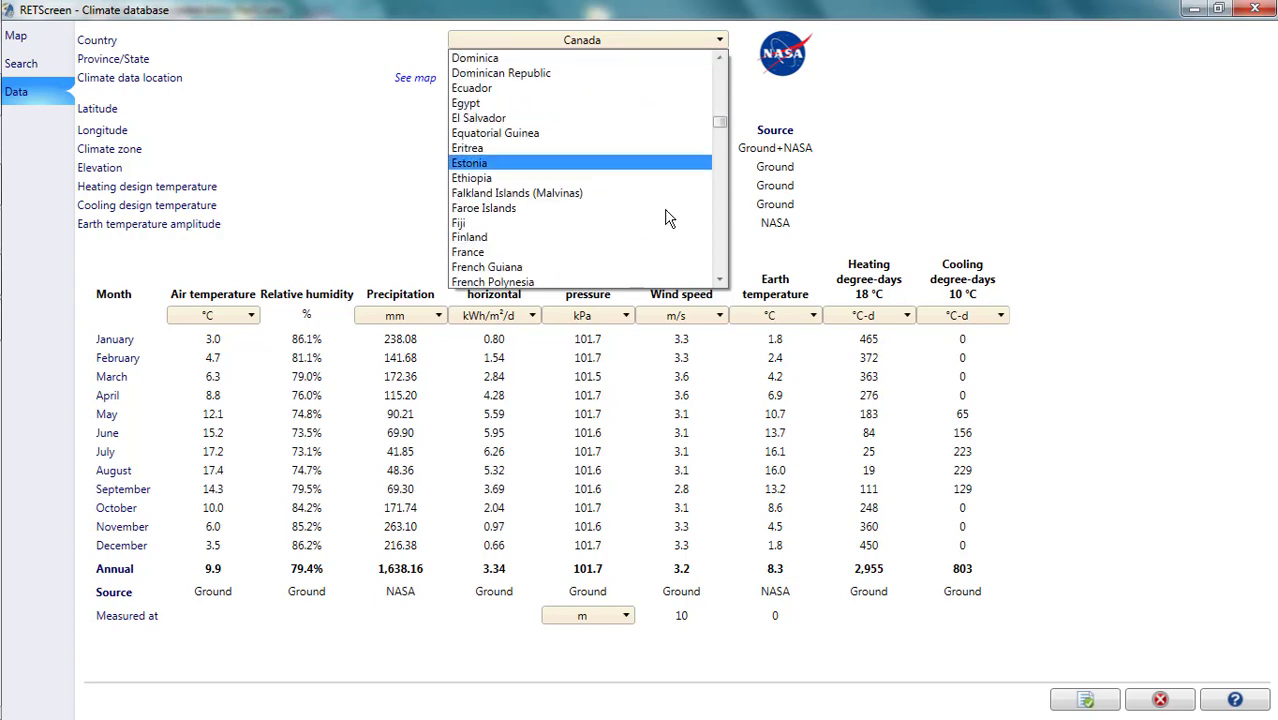
scroll(669, 218, "down", 2)
left_click(489, 225)
left_click(675, 85)
type("mu")
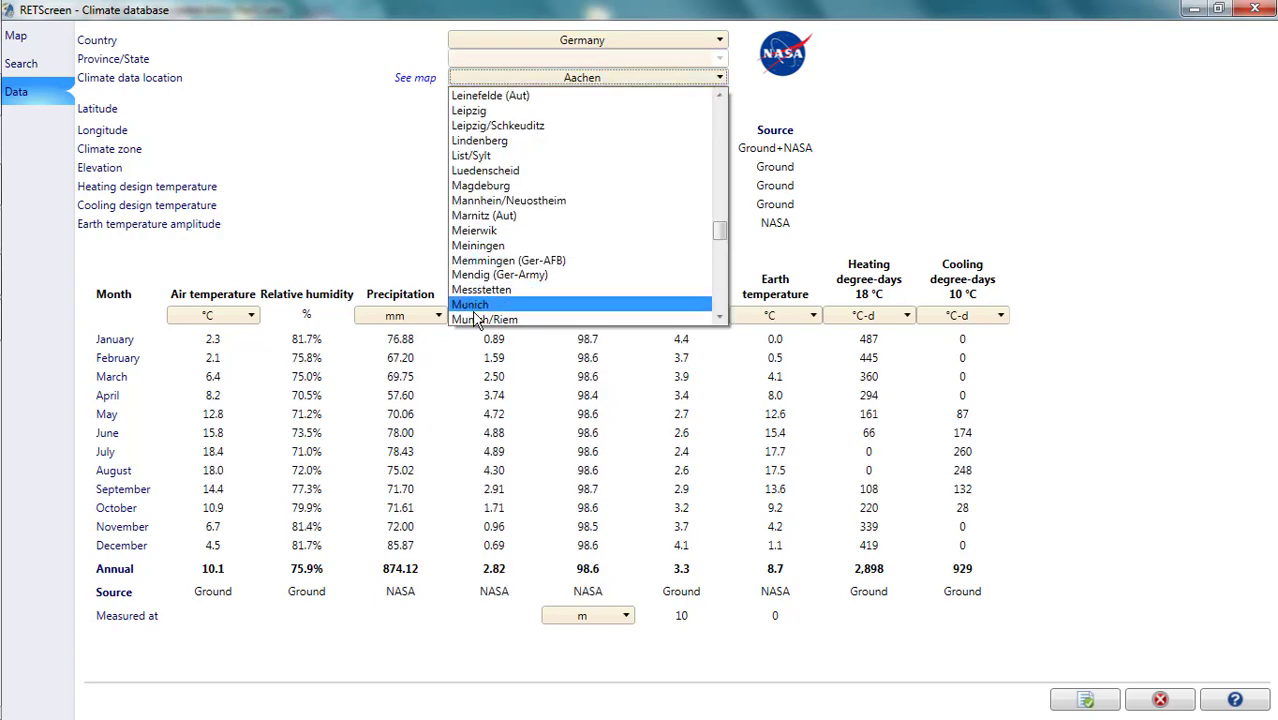
left_click(478, 307)
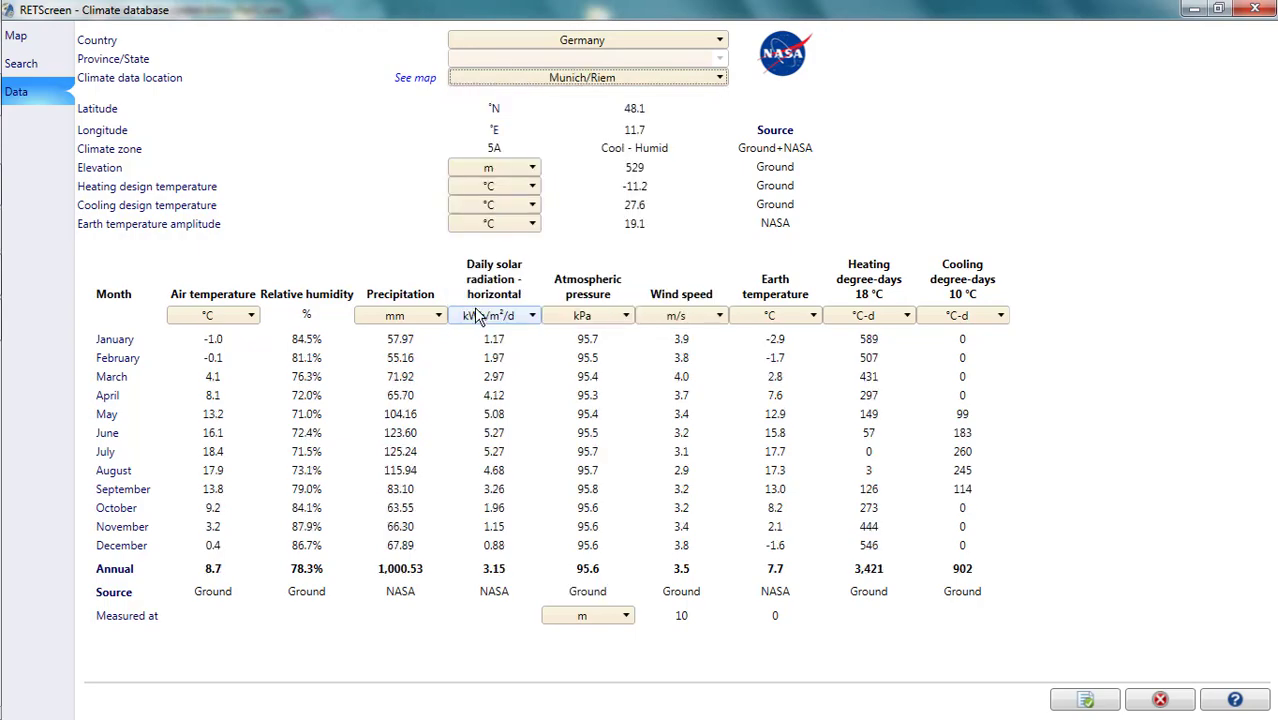
Drag the facility pin east of Munich near Fraueneuharting (48.0, 12.1) and accept the location
left_click(27, 45)
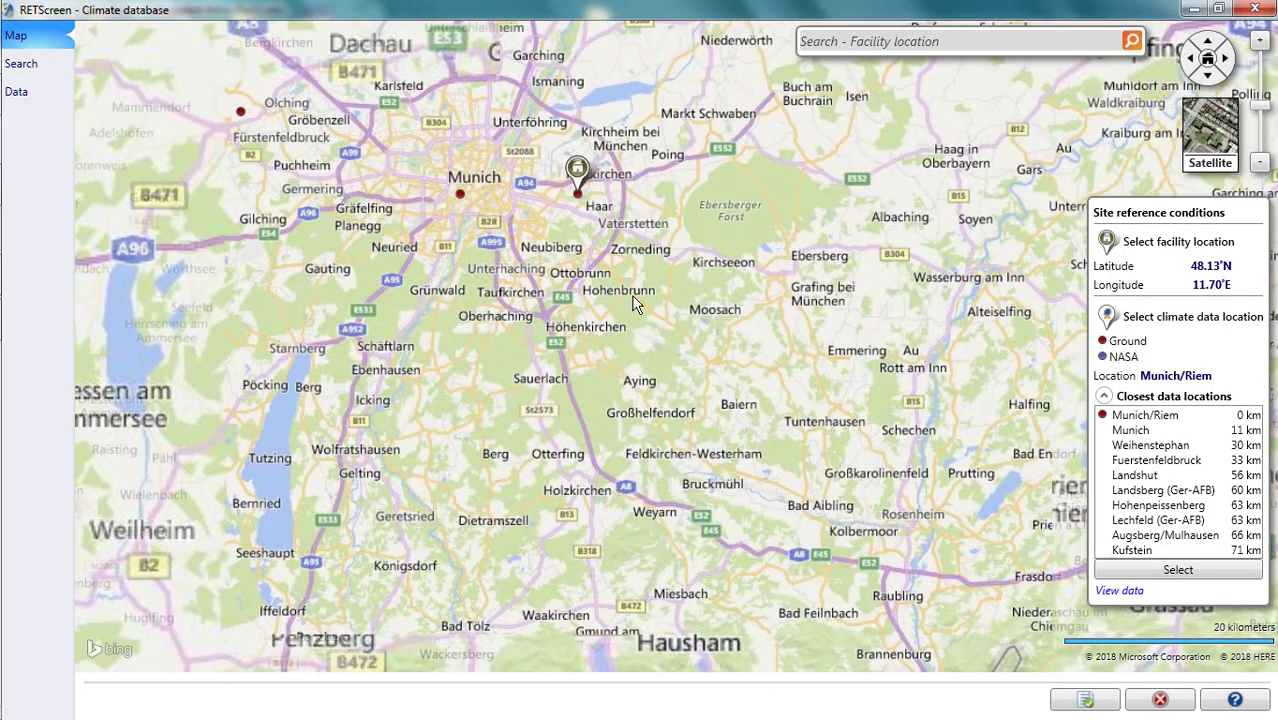
left_click_drag(577, 176, 859, 333)
scroll(859, 333, "up", 2)
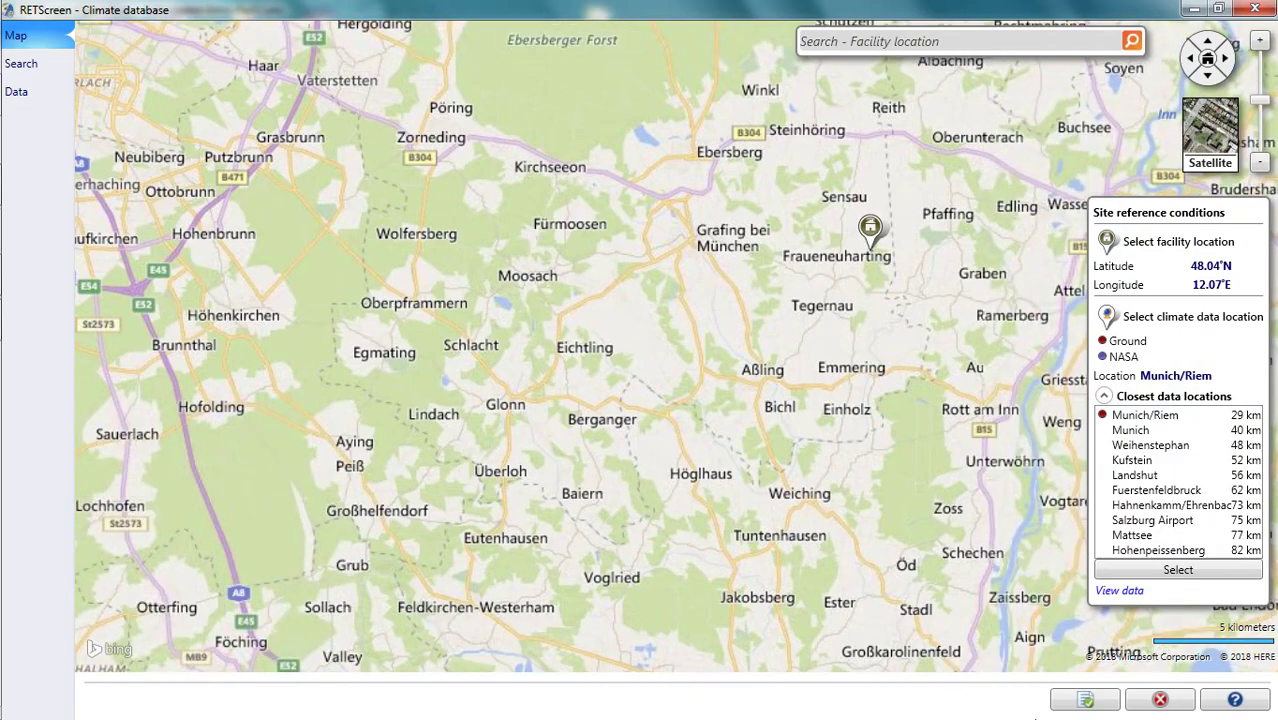
left_click(1084, 700)
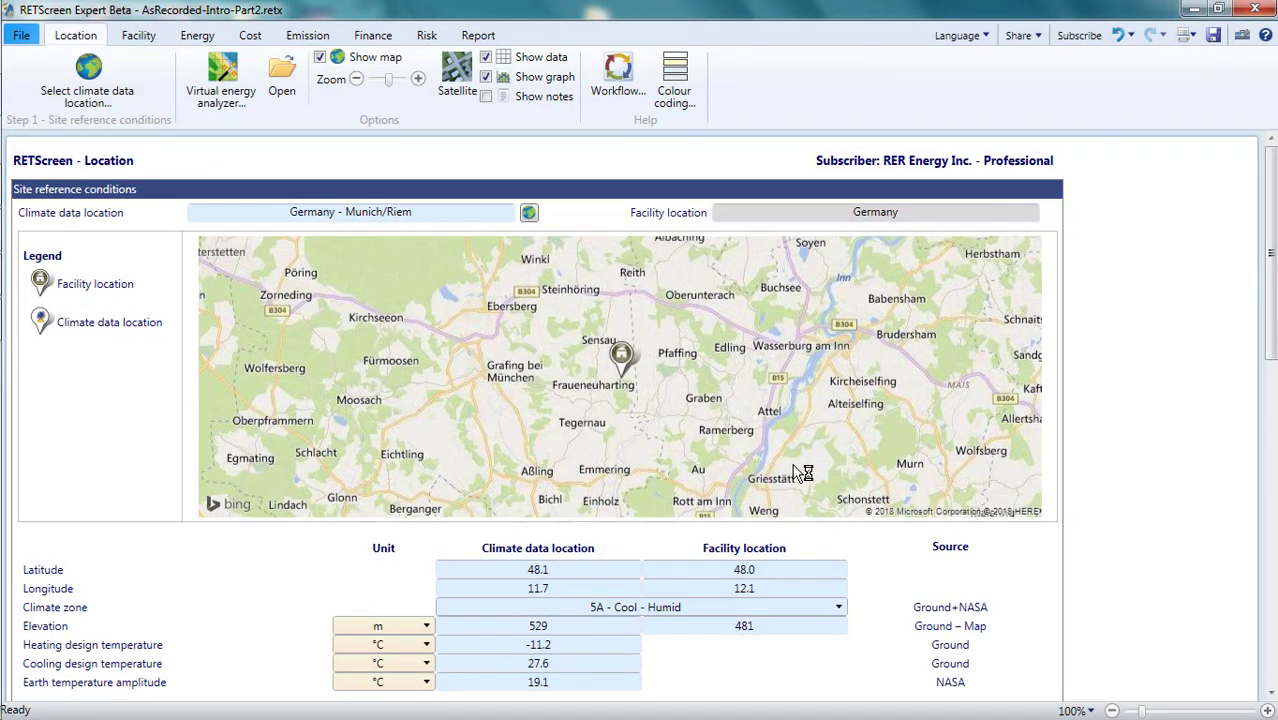
Scroll down to the Munich/Riem monthly climate data table
scroll(803, 460, "down", 3)
scroll(803, 472, "down", 6)
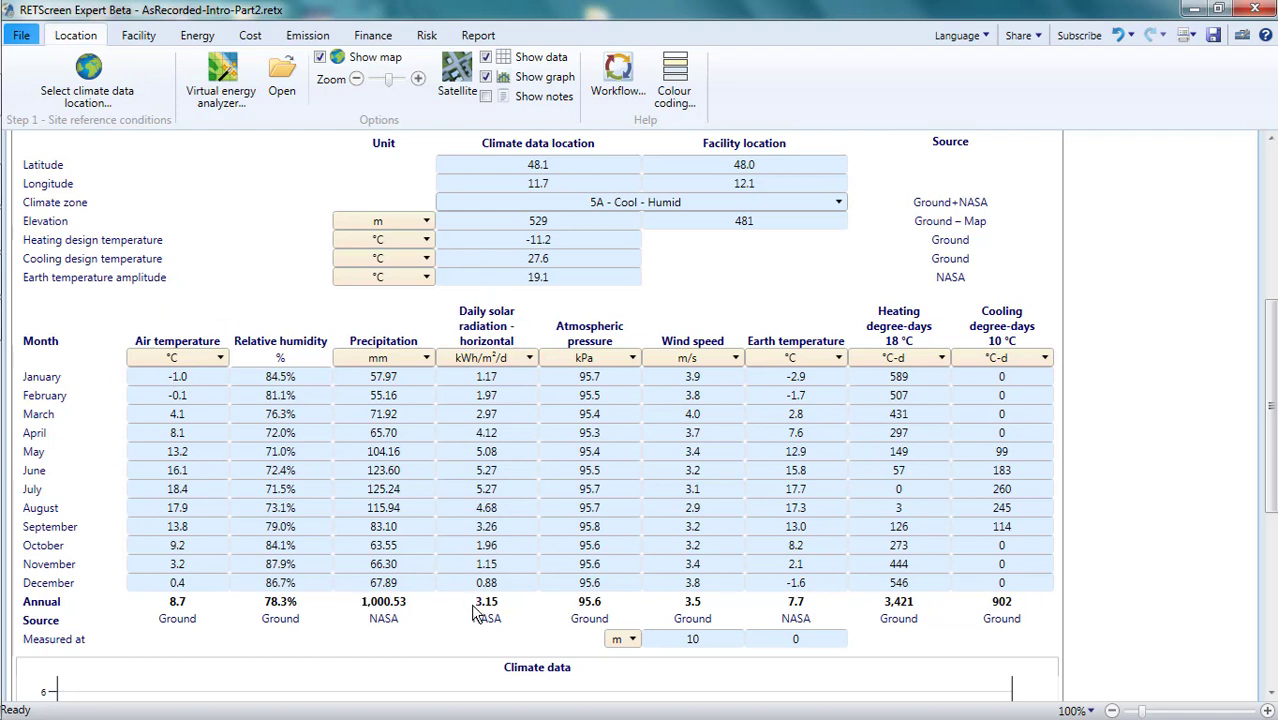
Switch daily solar radiation units to MJ/m²/d and atmospheric pressure to in Hg (0°C)
left_click(531, 357)
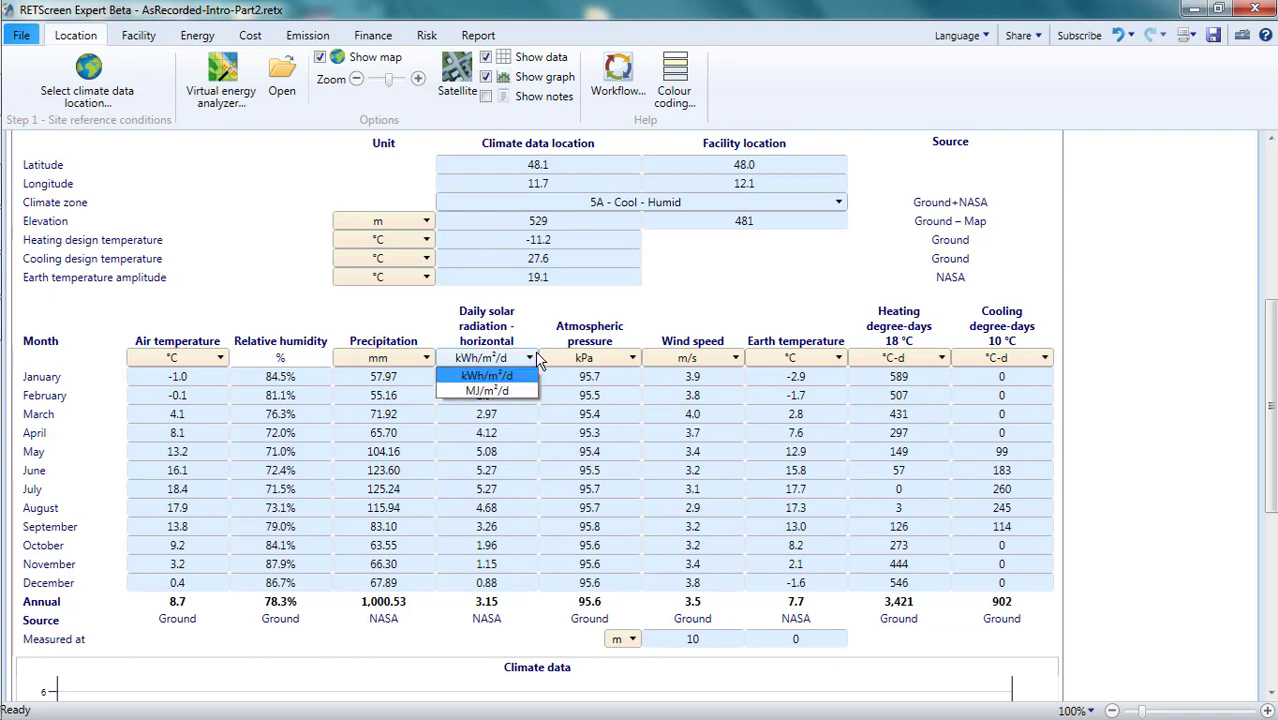
left_click(487, 391)
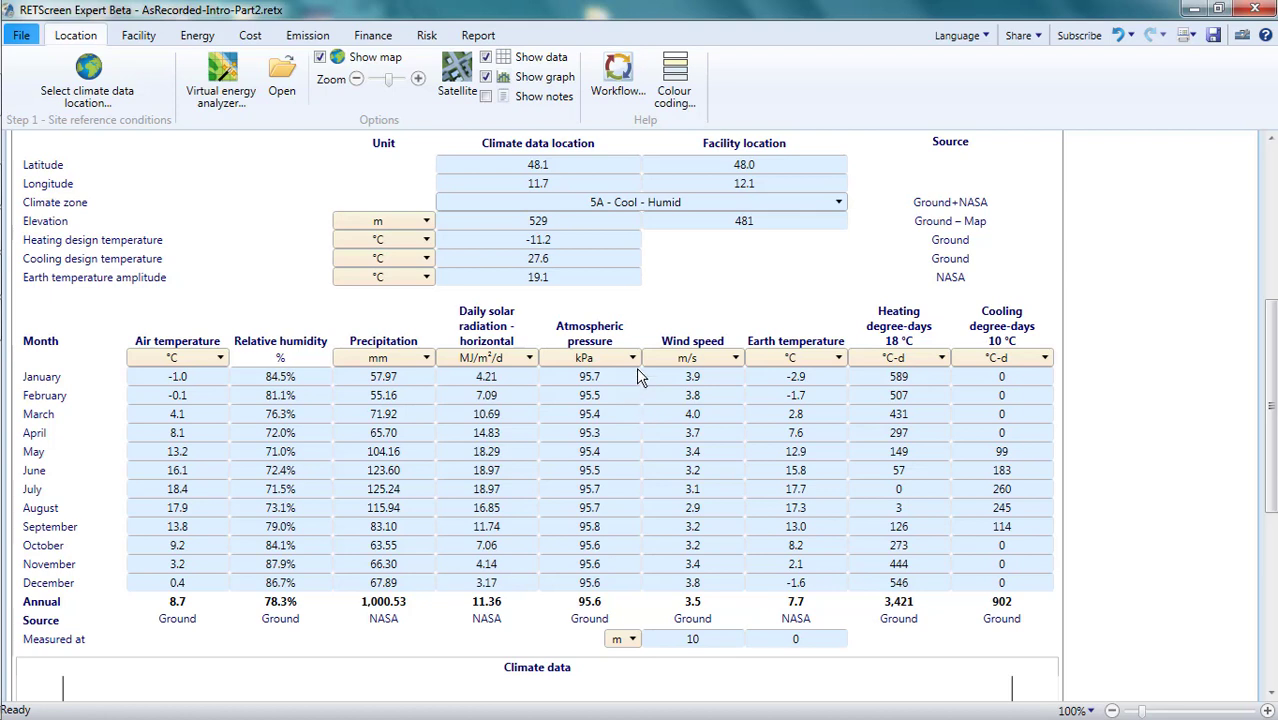
left_click(613, 358)
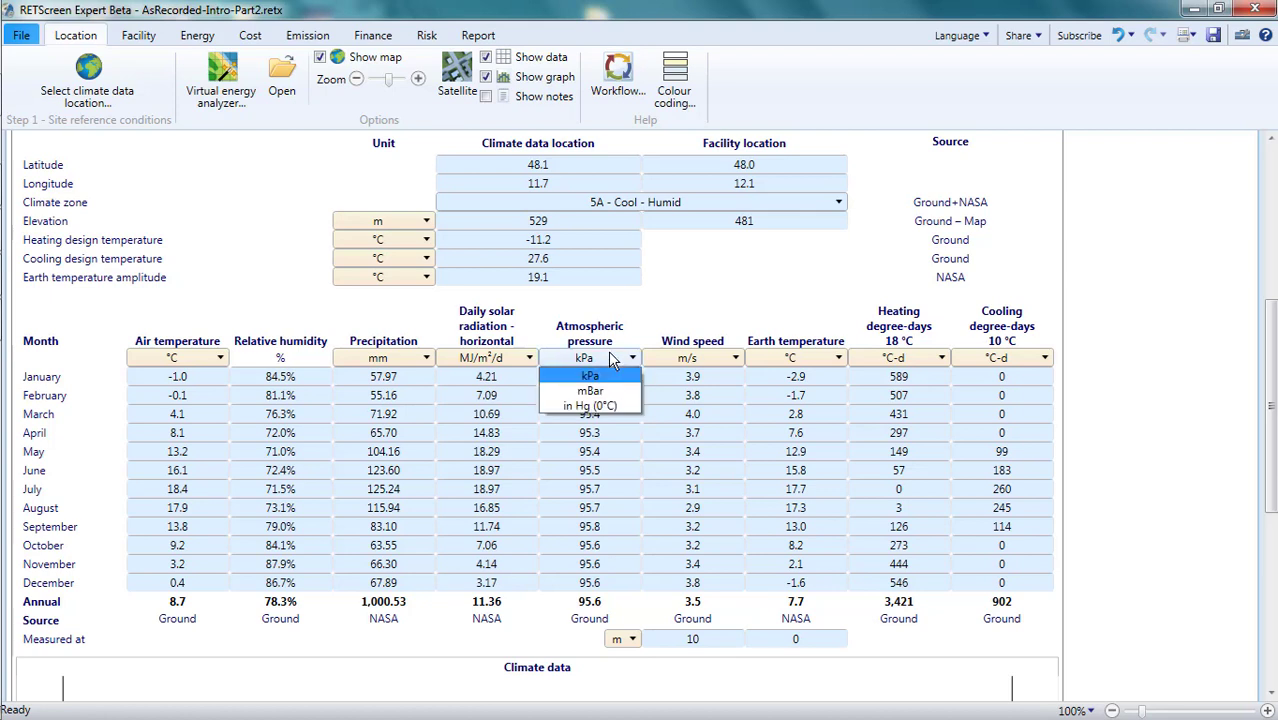
left_click(600, 410)
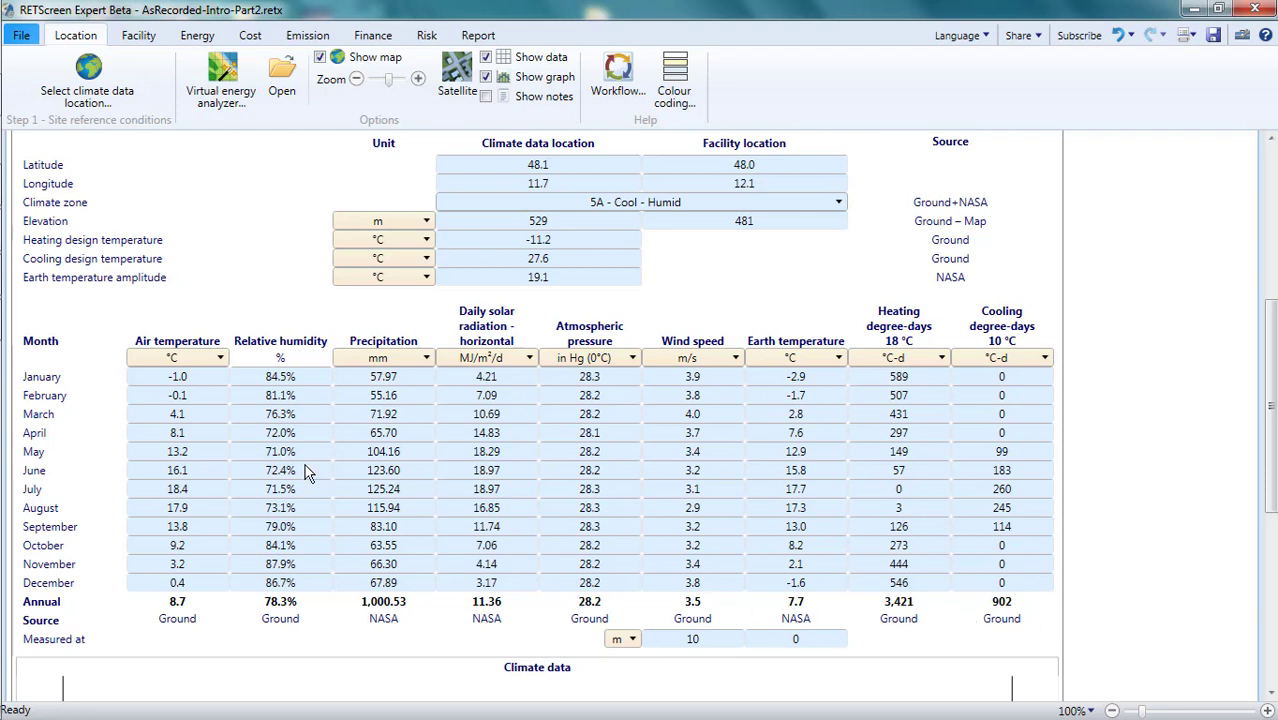
Enter 80.0% as January relative humidity, leaving the wind measurement height unchanged
left_click(314, 378)
left_click(305, 625)
left_click(714, 648)
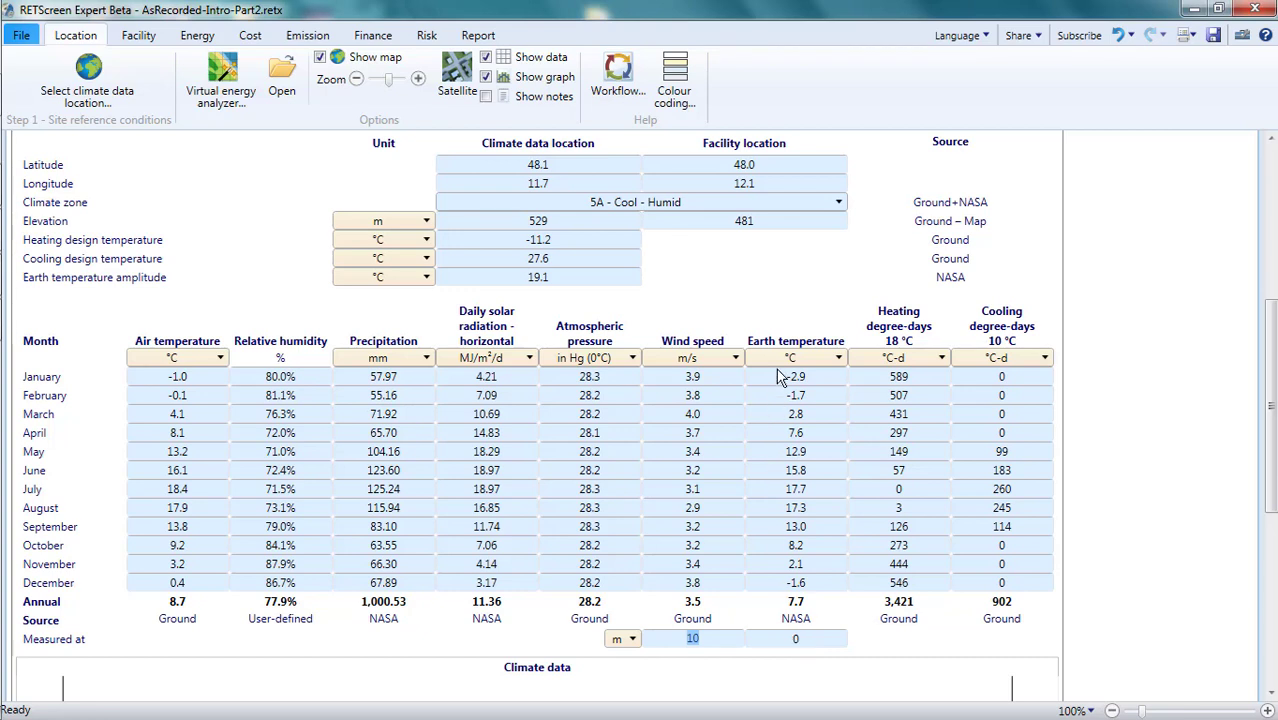
left_click(794, 637)
Set the climate chart's line series to Wind speed, then hide it, leaving only solar radiation bars
scroll(903, 649, "down", 9)
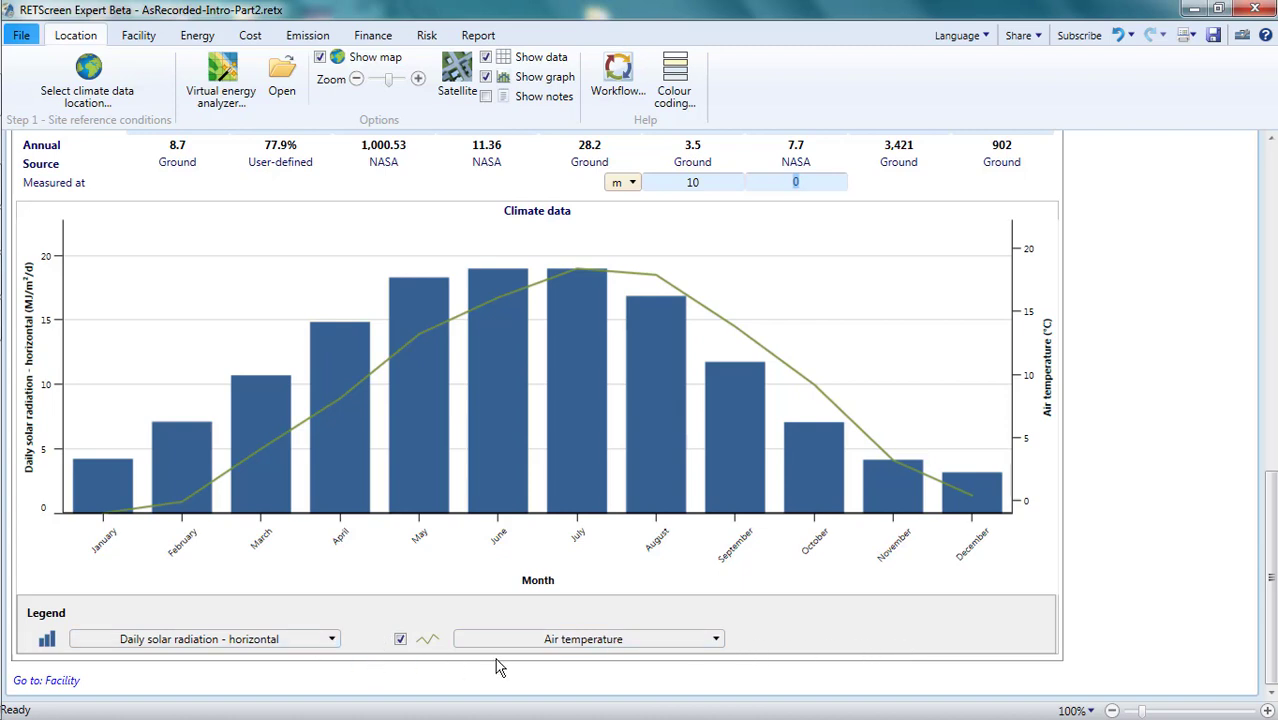
left_click(688, 642)
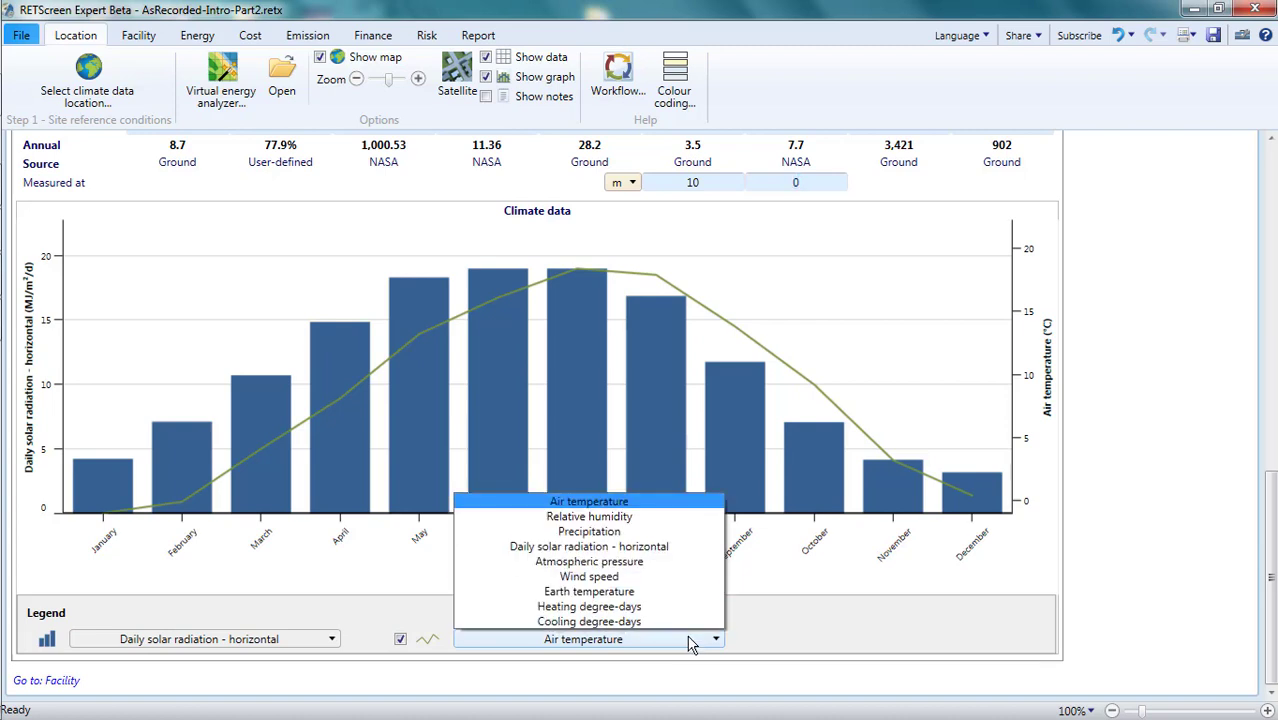
left_click(620, 577)
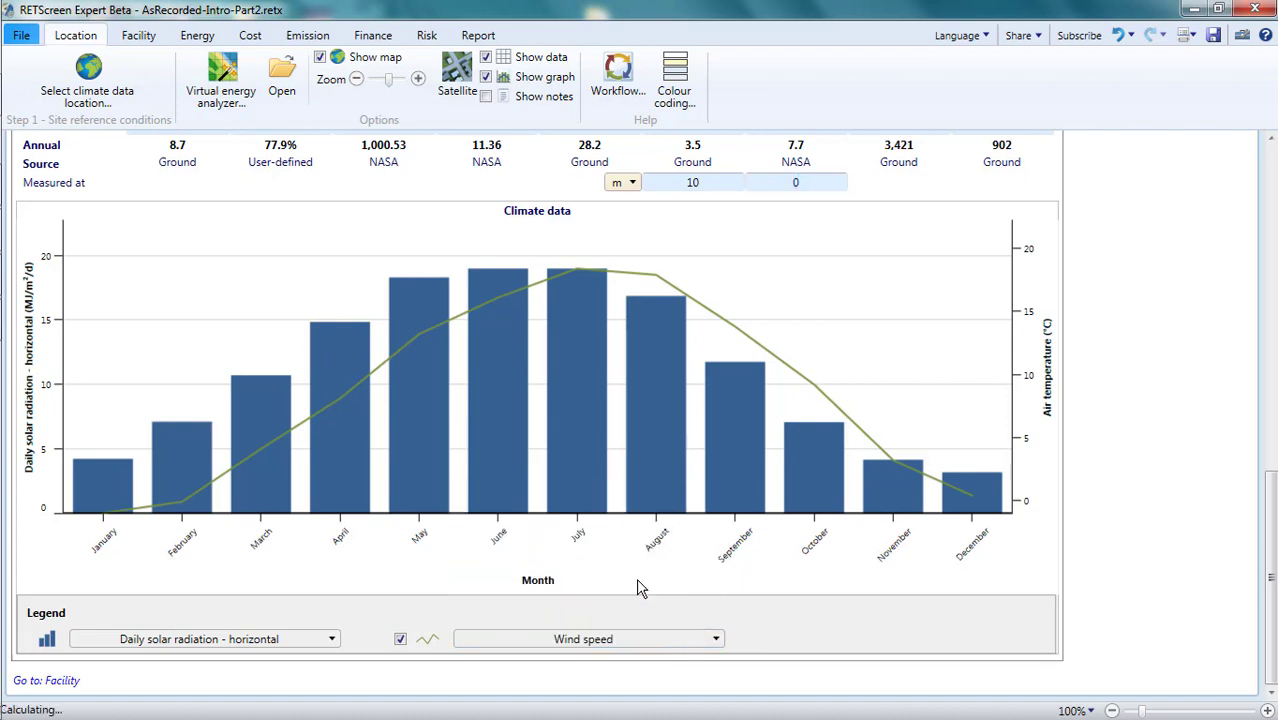
left_click(400, 640)
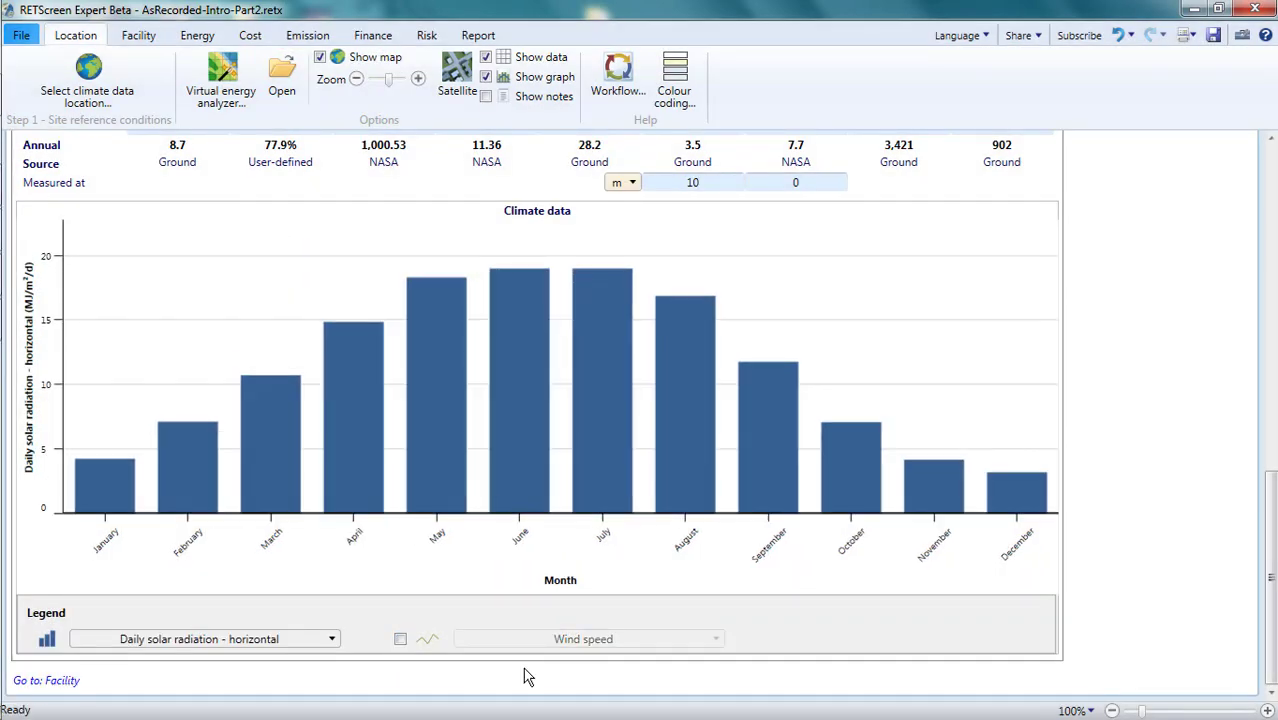
Go to the Facility page and scroll back up to its top
left_click(140, 36)
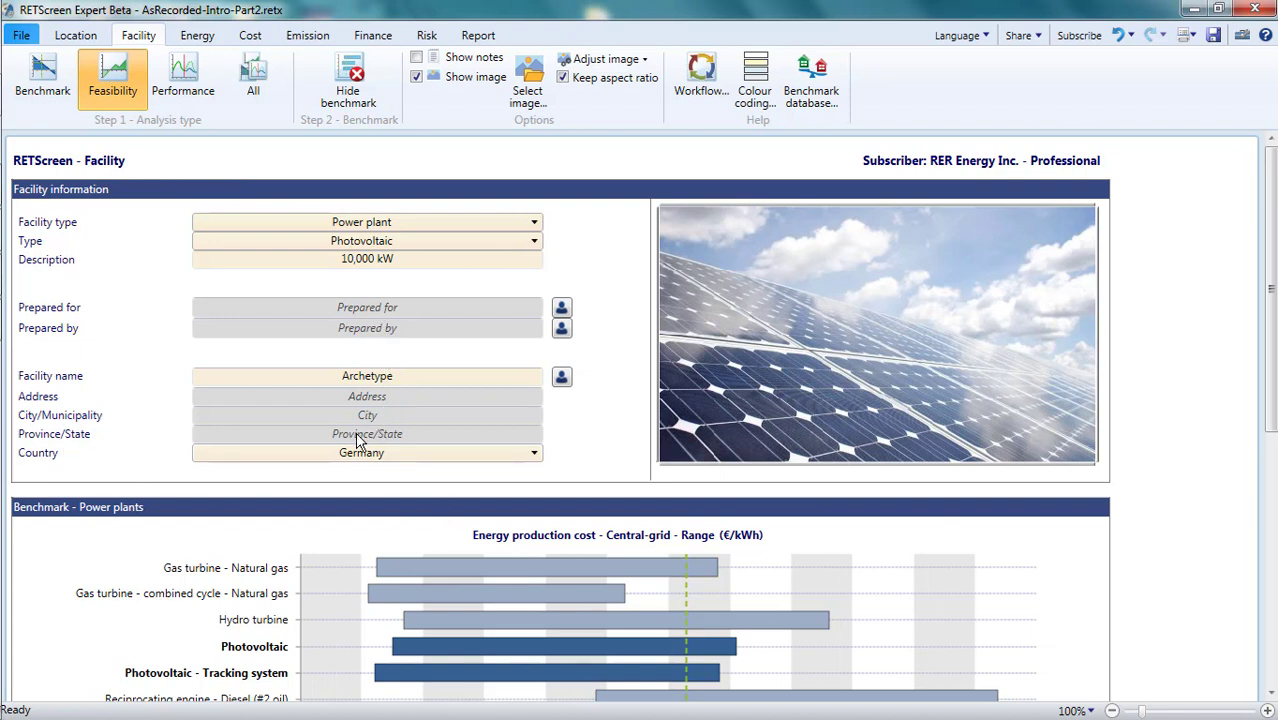
scroll(378, 547, "down", 5)
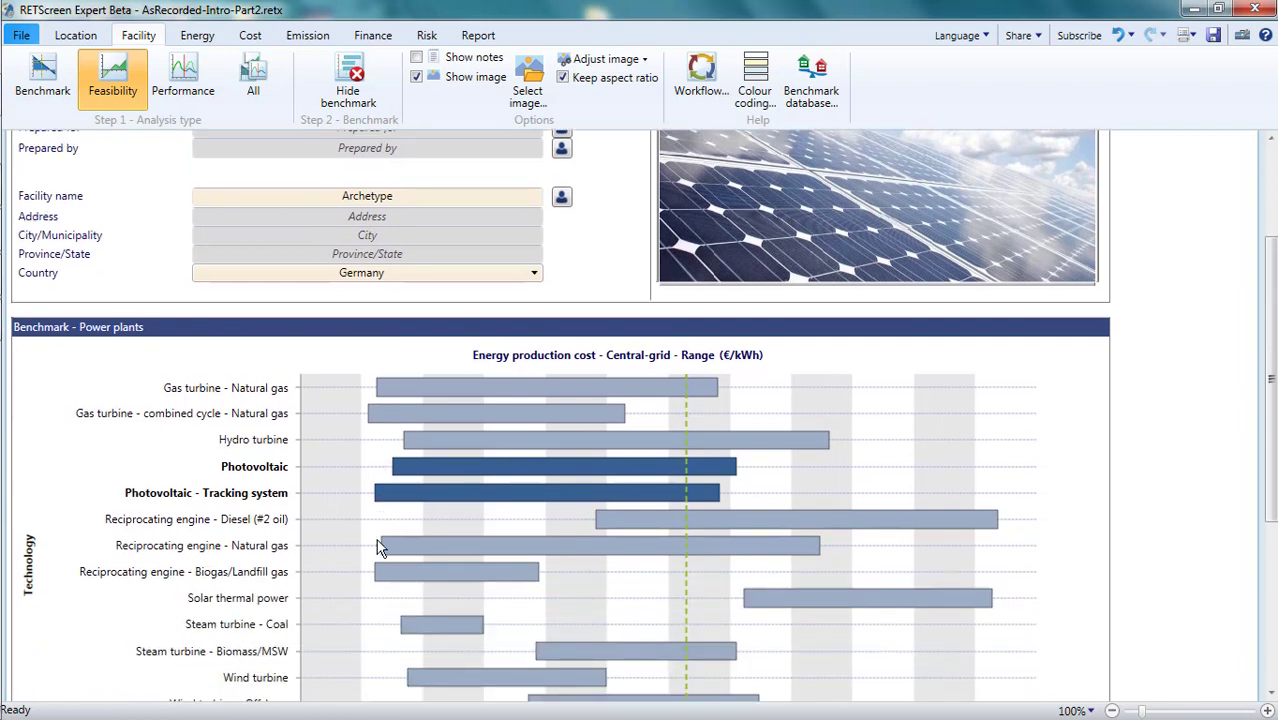
scroll(378, 547, "down", 1)
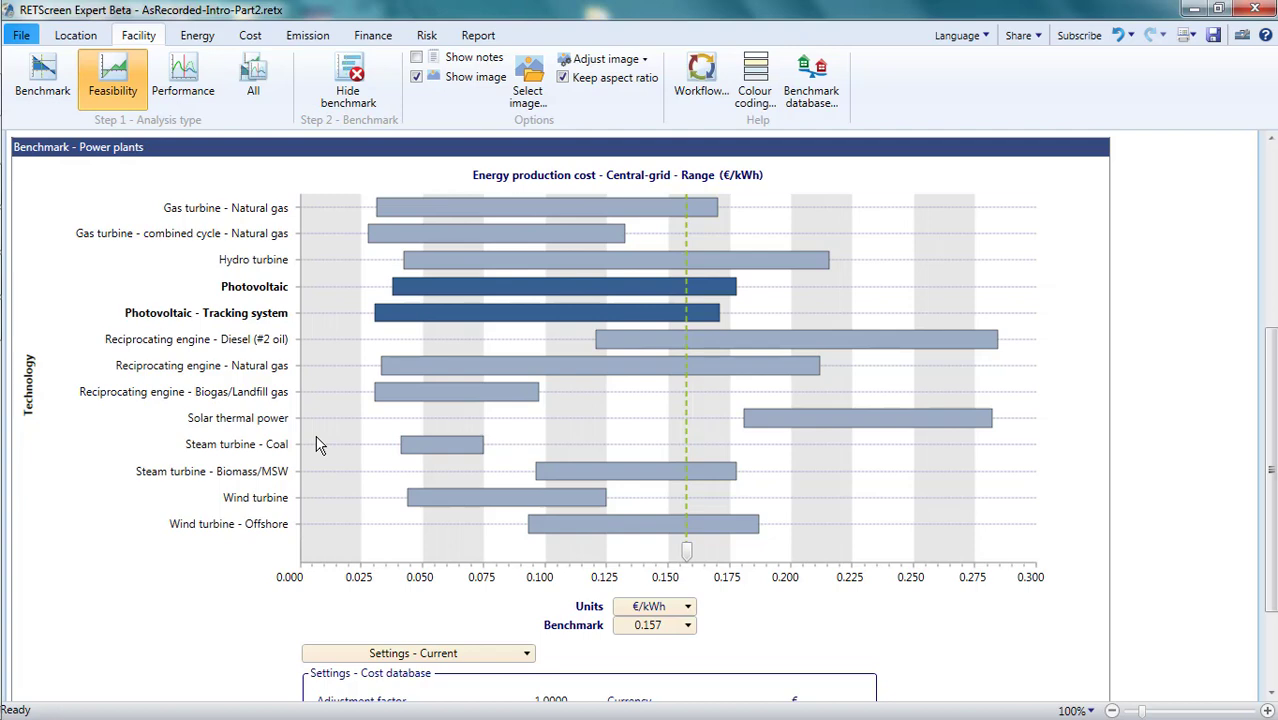
scroll(316, 445, "up", 6)
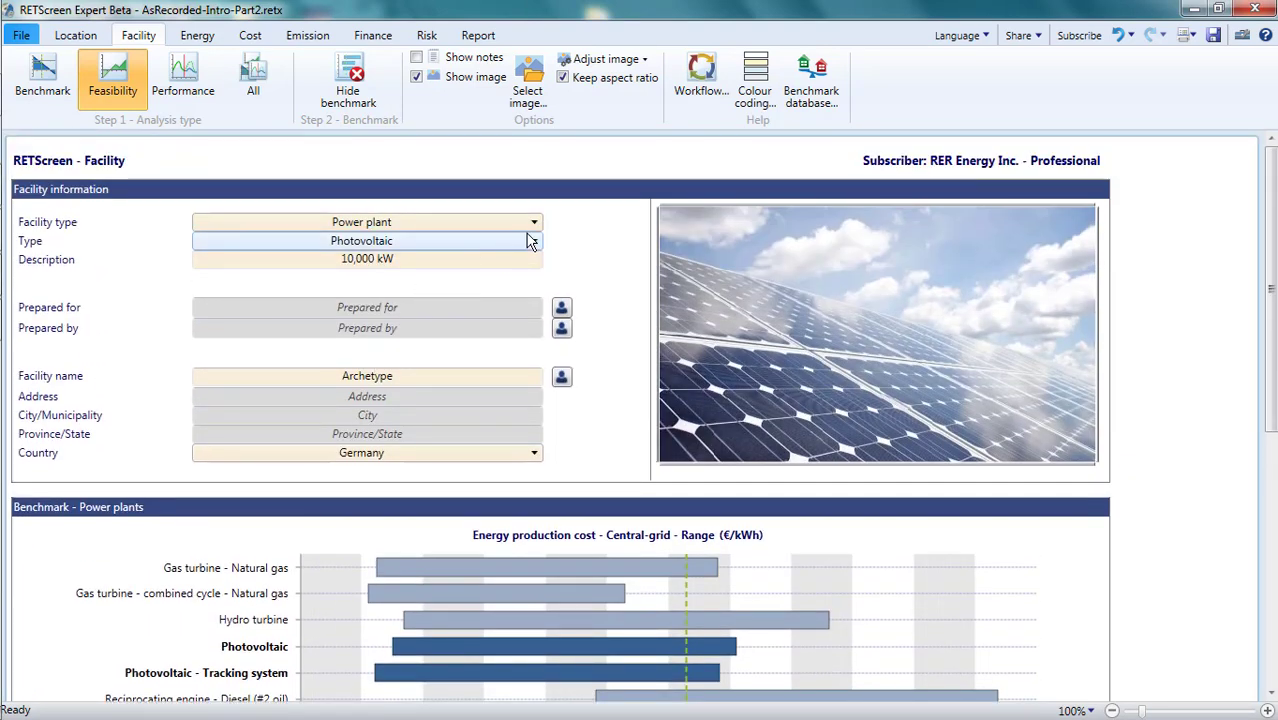
View the Colour coding guide for input and output cells, then close it
left_click(748, 76)
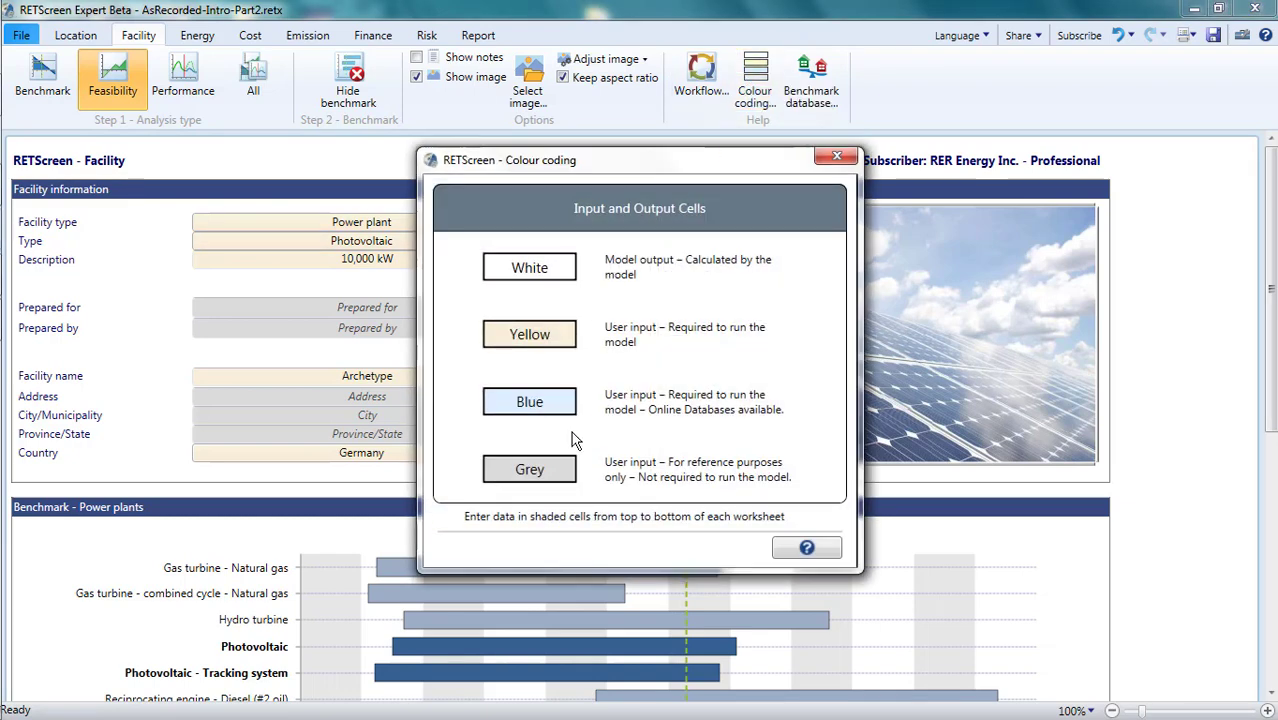
left_click(838, 156)
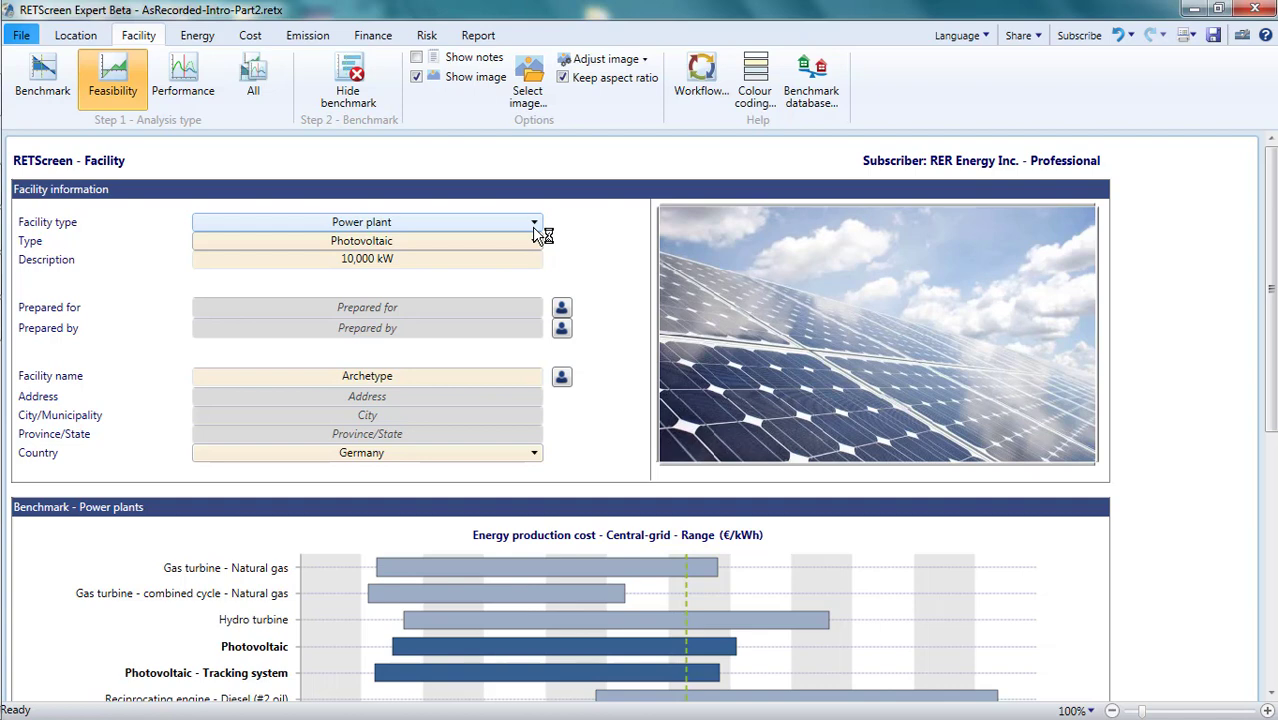
left_click(22, 37)
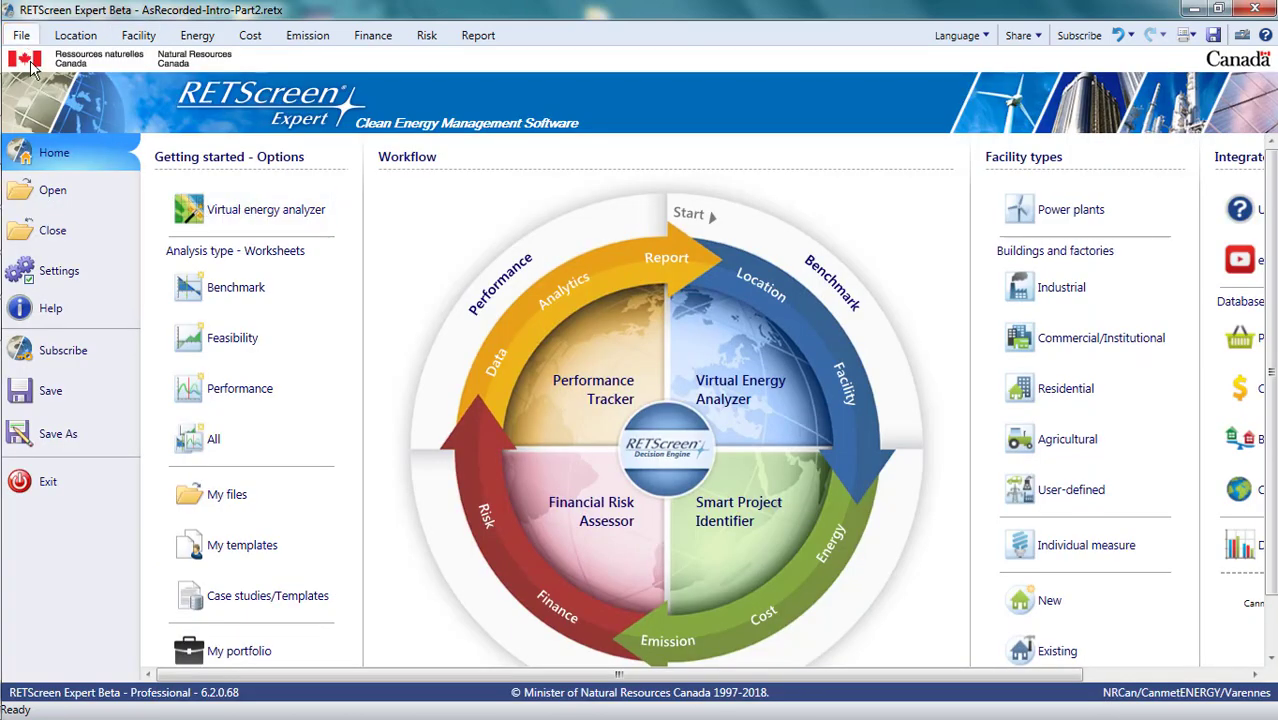
left_click(152, 38)
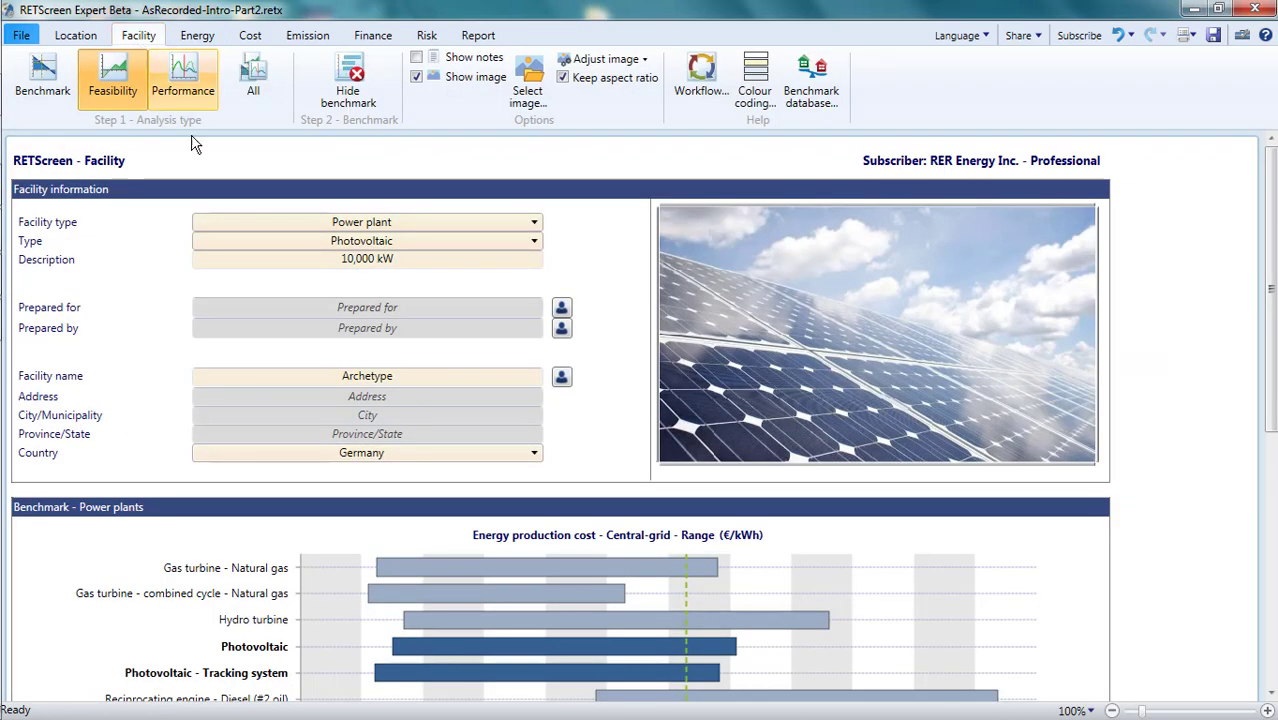
left_click(536, 224)
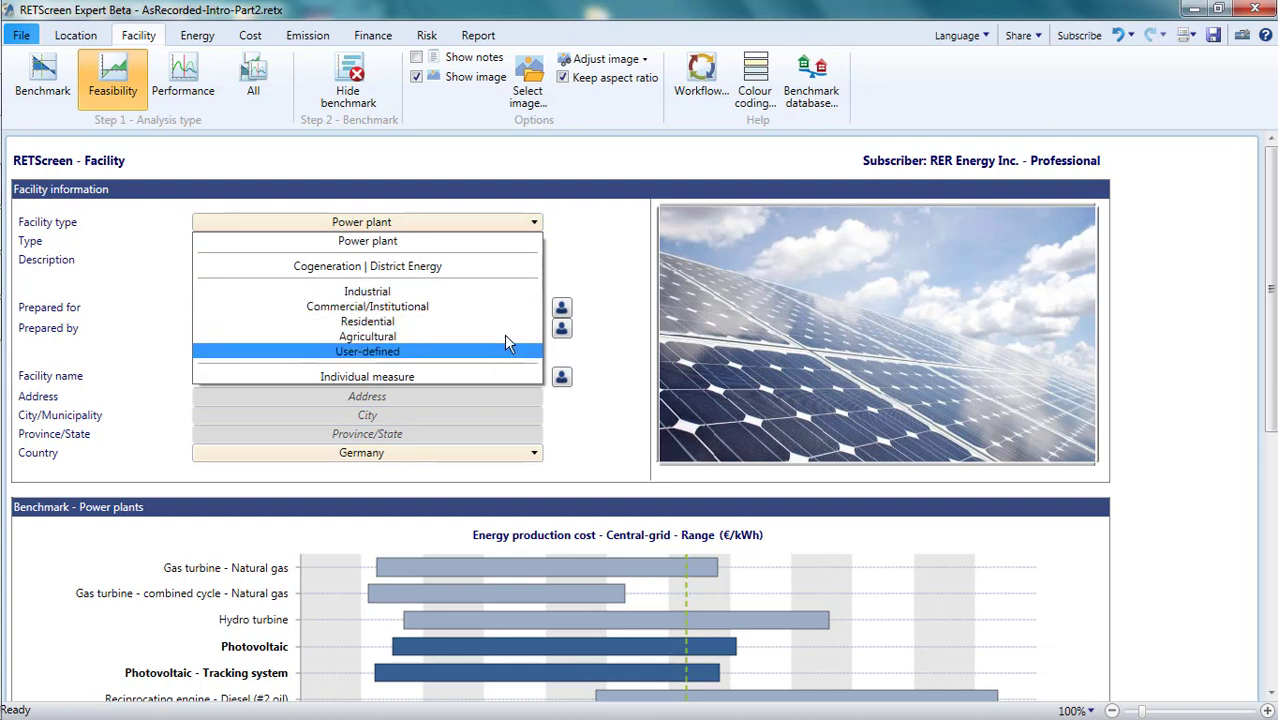
left_click(594, 241)
left_click(536, 247)
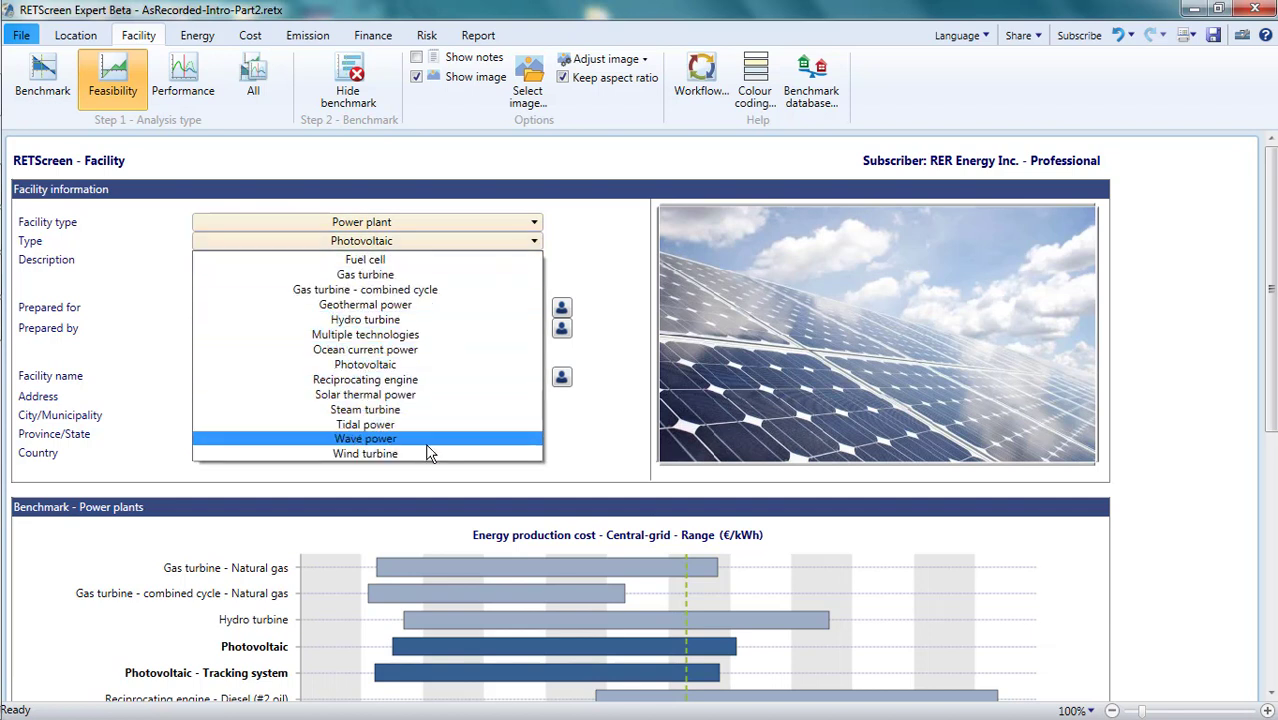
left_click(358, 452)
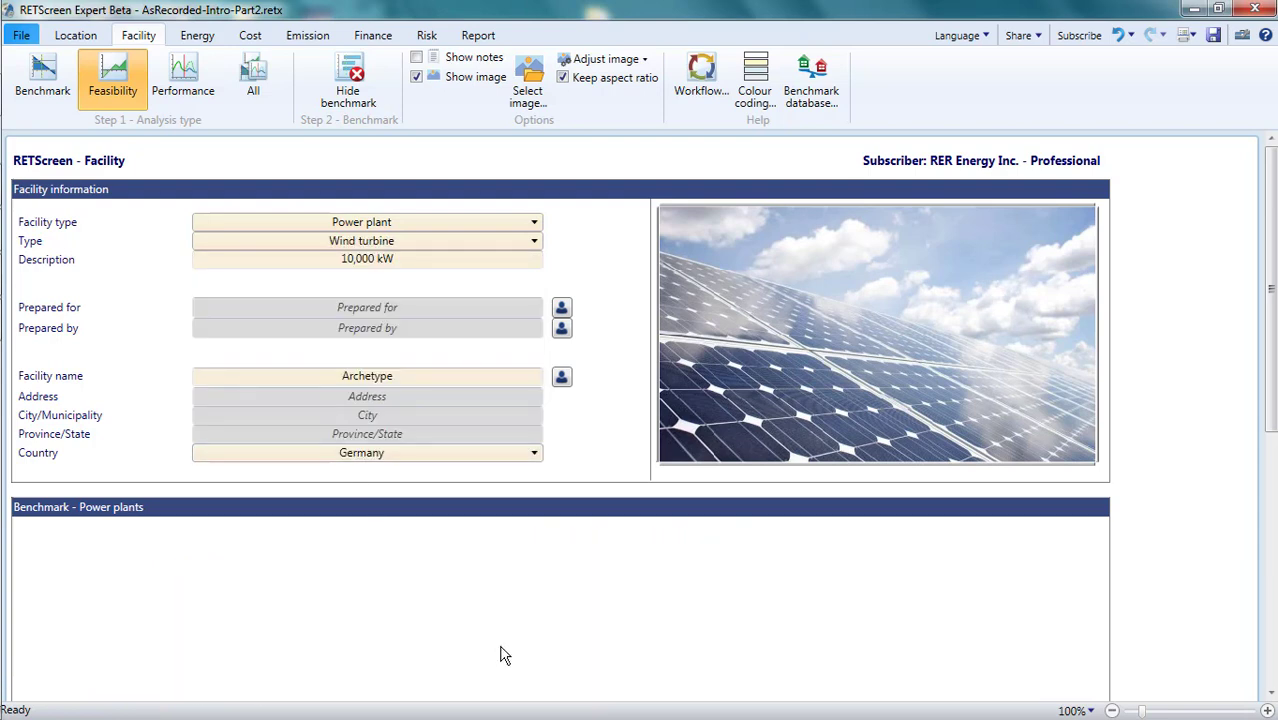
scroll(503, 655, "down", 3)
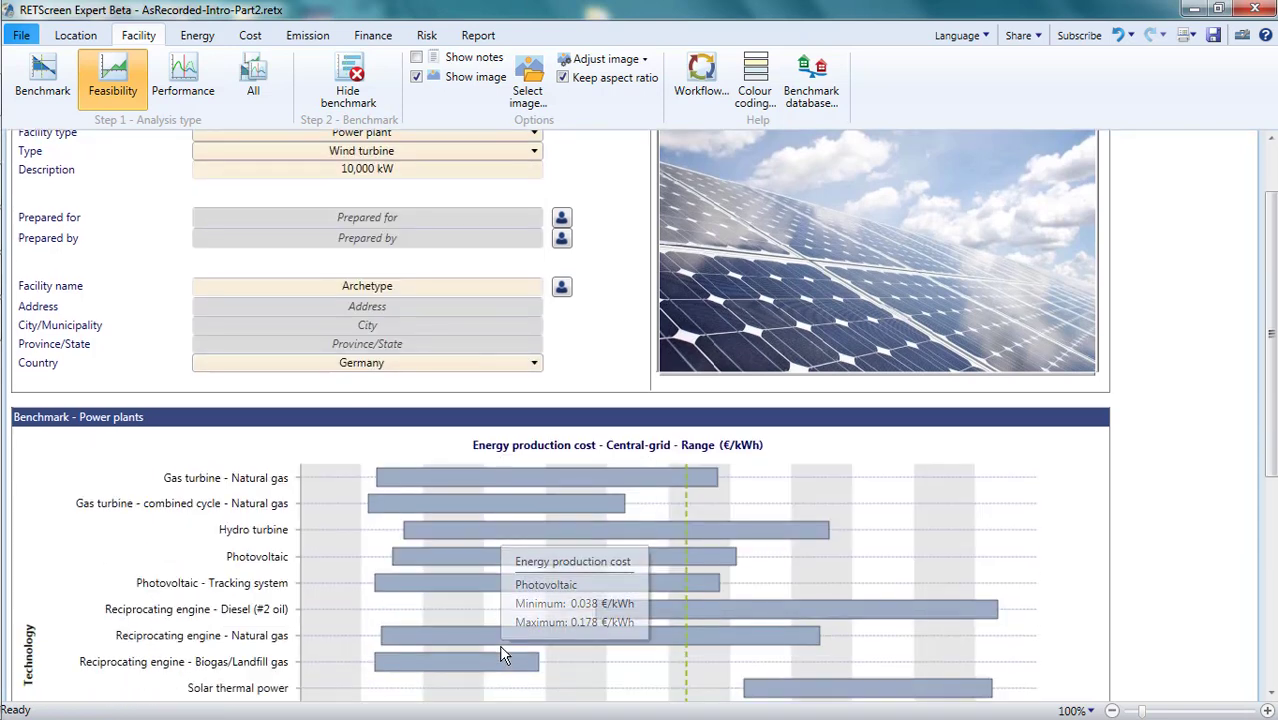
scroll(503, 655, "up", 3)
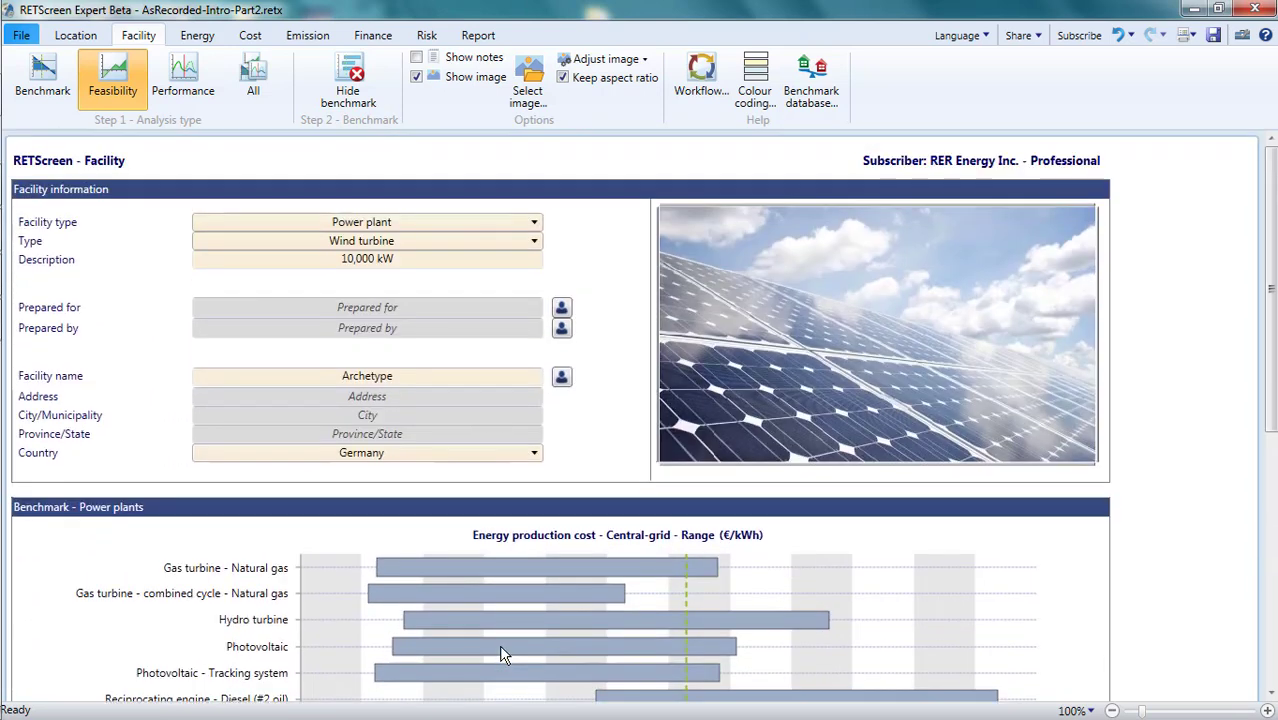
left_click(503, 242)
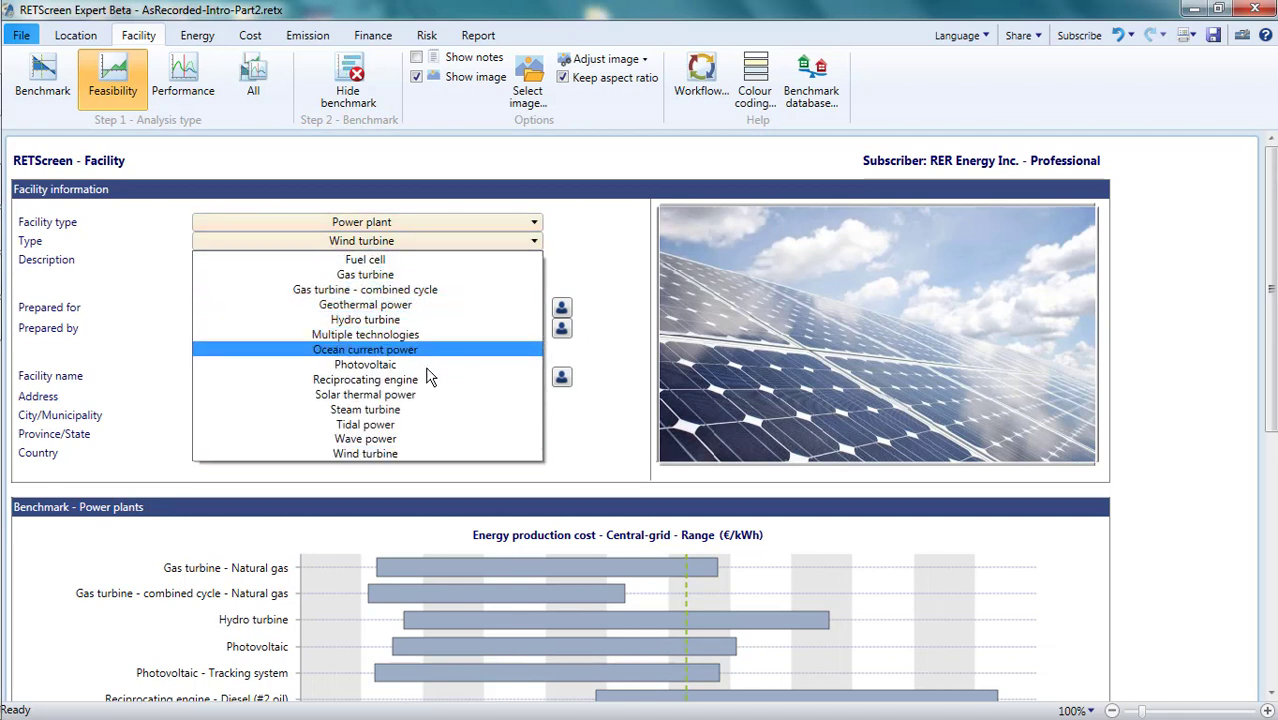
key("Escape")
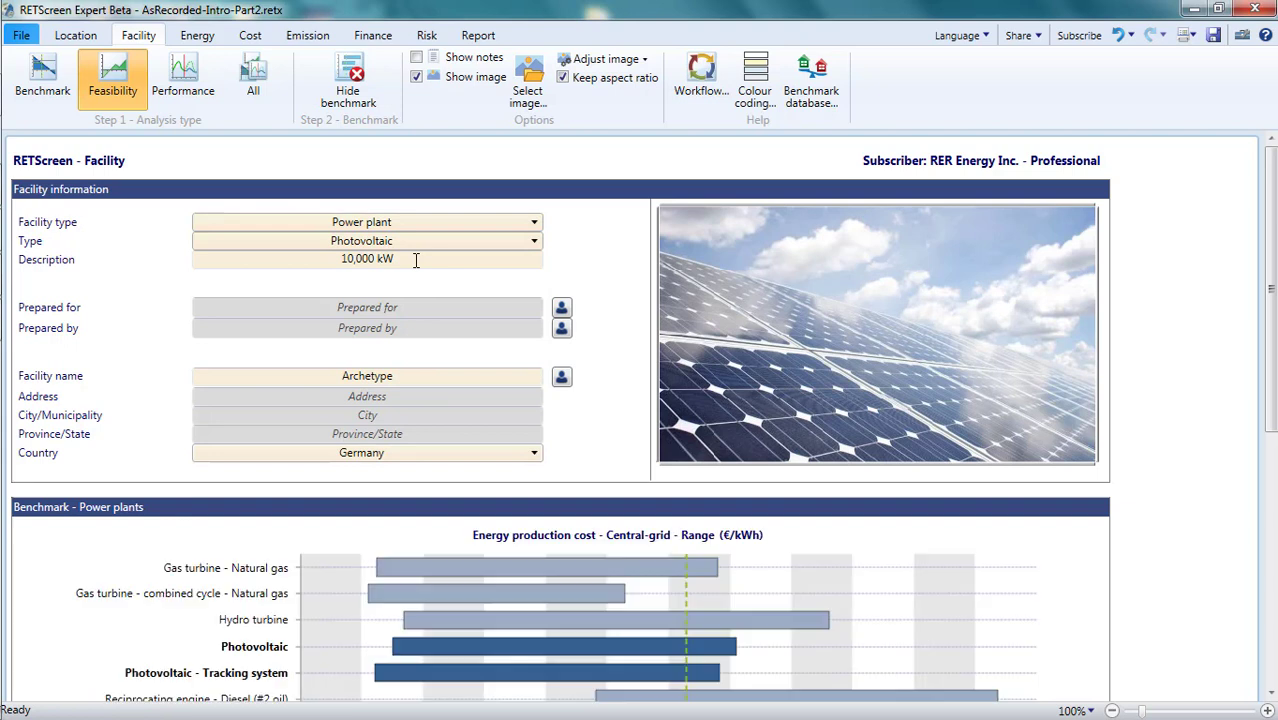
Replace the facility description '10,000 kW' with 'Utility-scale PV'
left_click(340, 257)
type("Utility-scale PV")
left_click(601, 272)
Enter 'Fictional Client' as Prepared for and 'RETScreen International' as Prepared by
left_click(451, 302)
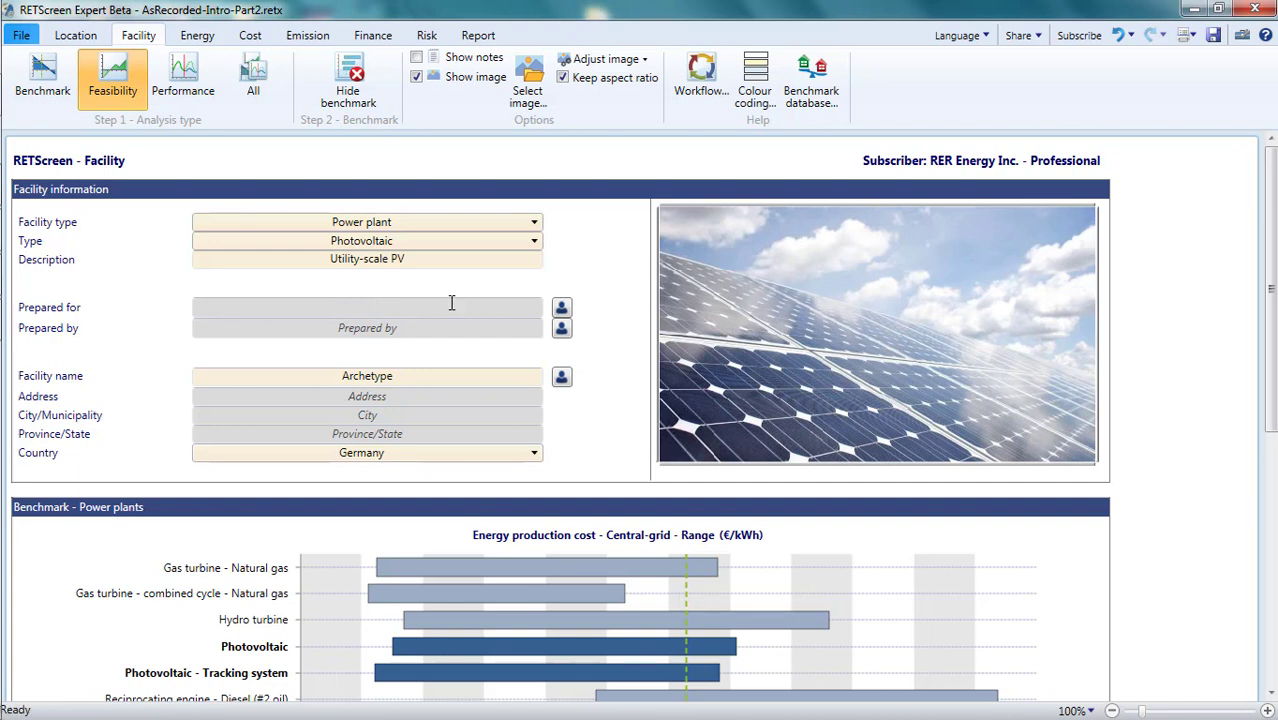
type("Fictional Client")
left_click(562, 307)
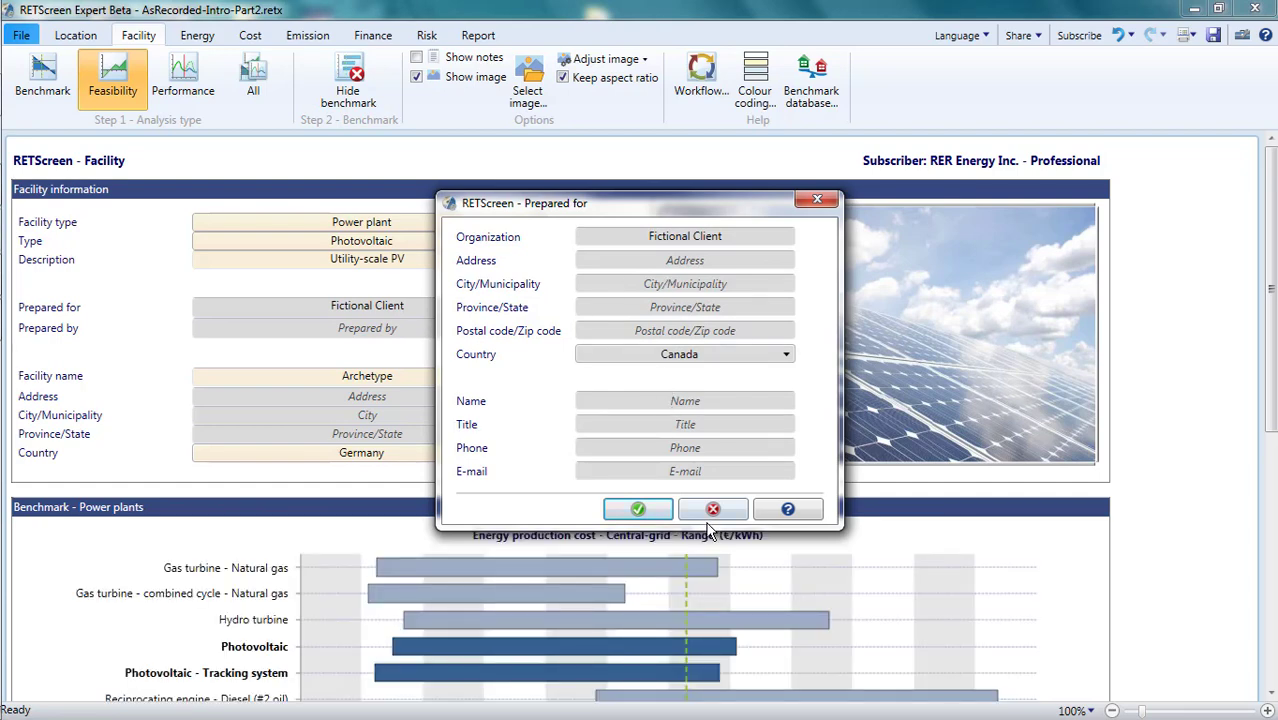
left_click(712, 511)
left_click(399, 336)
type("RETScreen International")
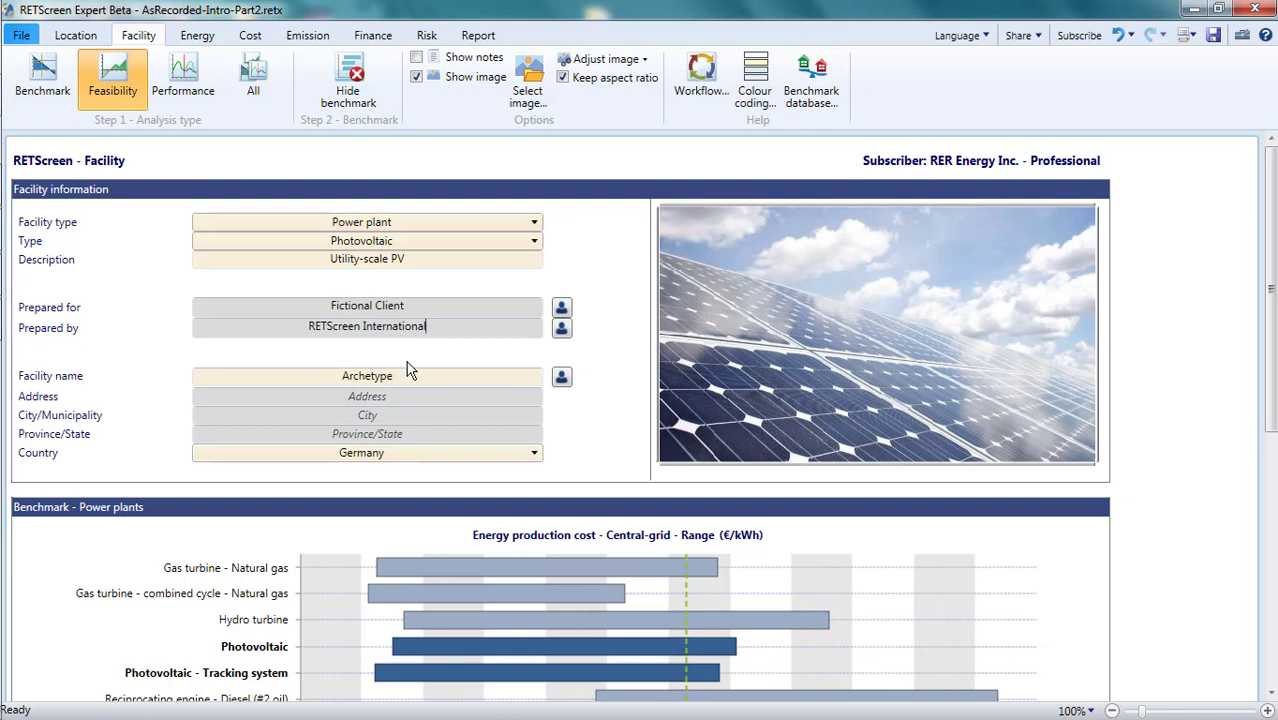
Replace the facility name 'Archetype' with 'Green Sun'
left_click(398, 377)
key("ctrl+a")
type("Green Sun")
key("Return")
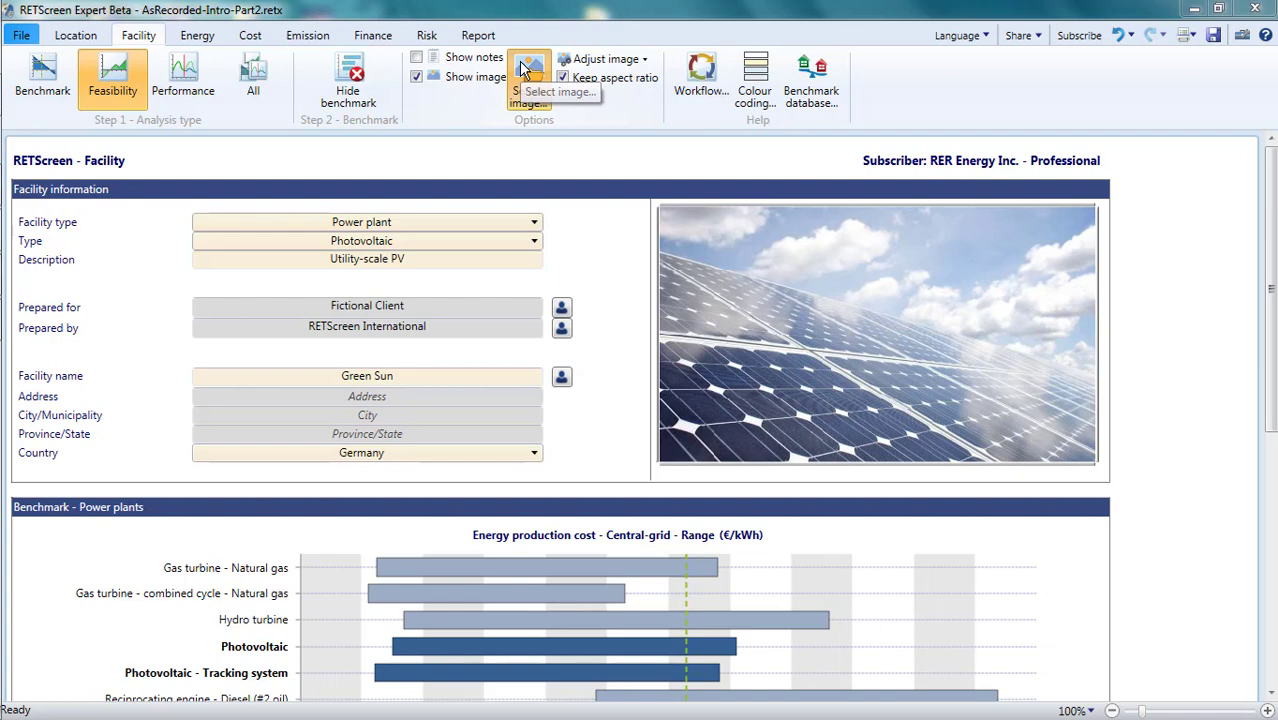
Load BavariaPhoto.jpg as the facility image in place of the solar panel picture
left_click(524, 68)
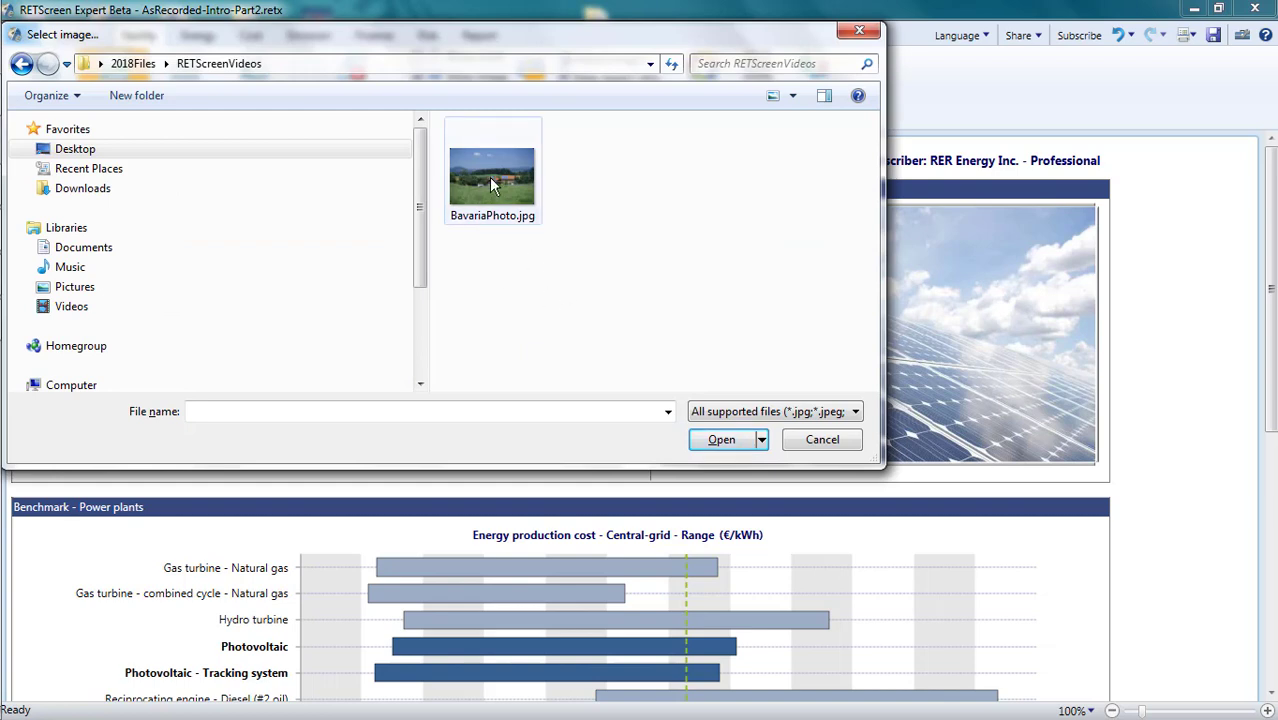
left_click(491, 177)
left_click(721, 439)
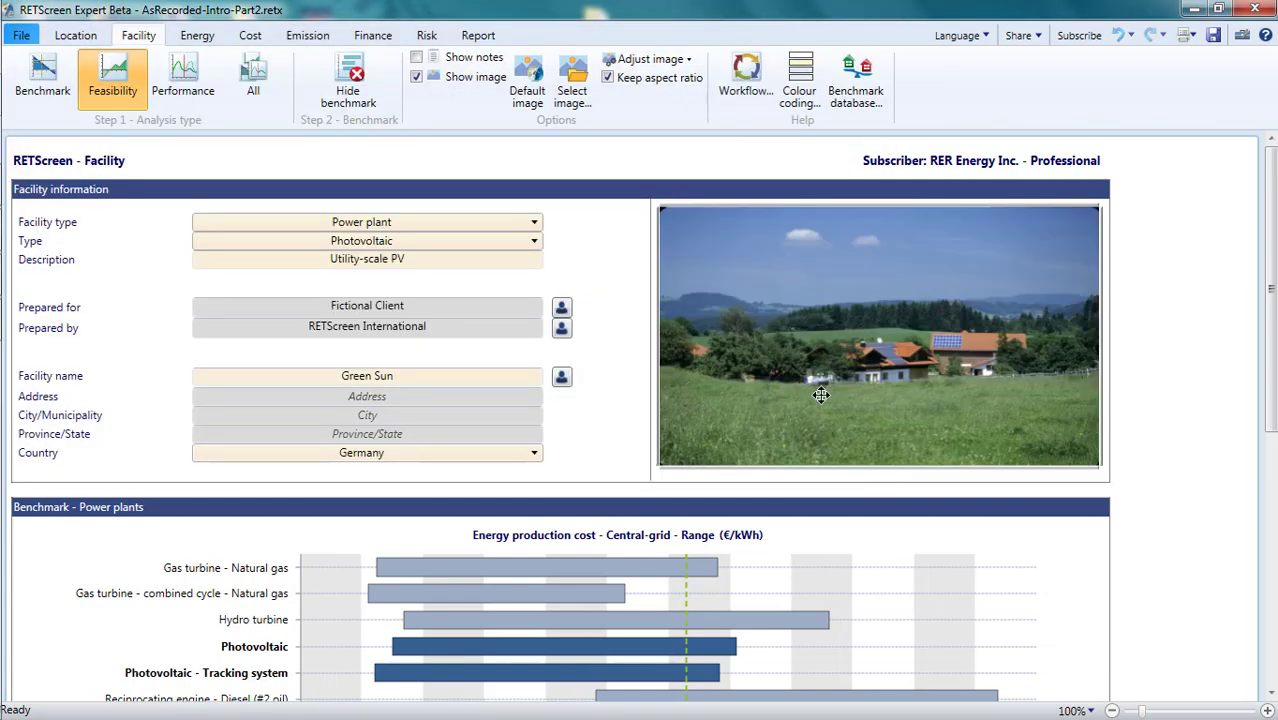
scroll(799, 462, "down", 6)
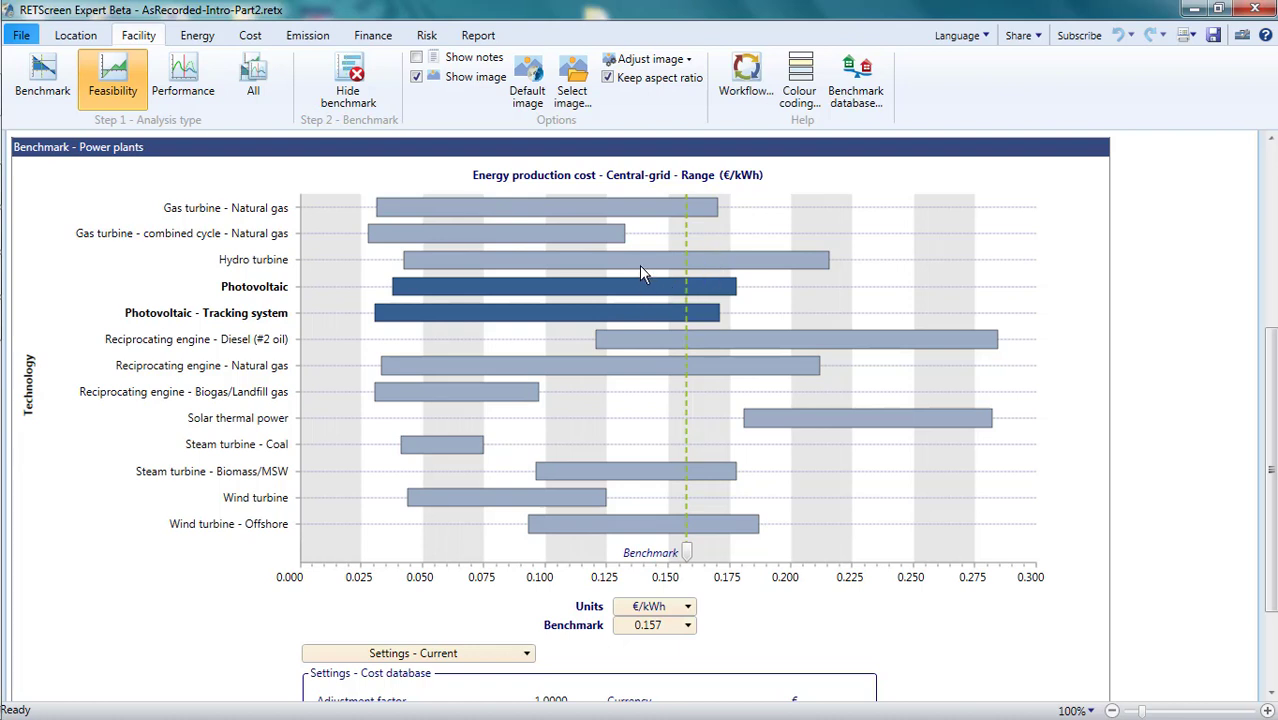
Read the Photovoltaic cost range on the benchmark chart, 0.038 to 0.178 €/kWh
mouse_move(640, 268)
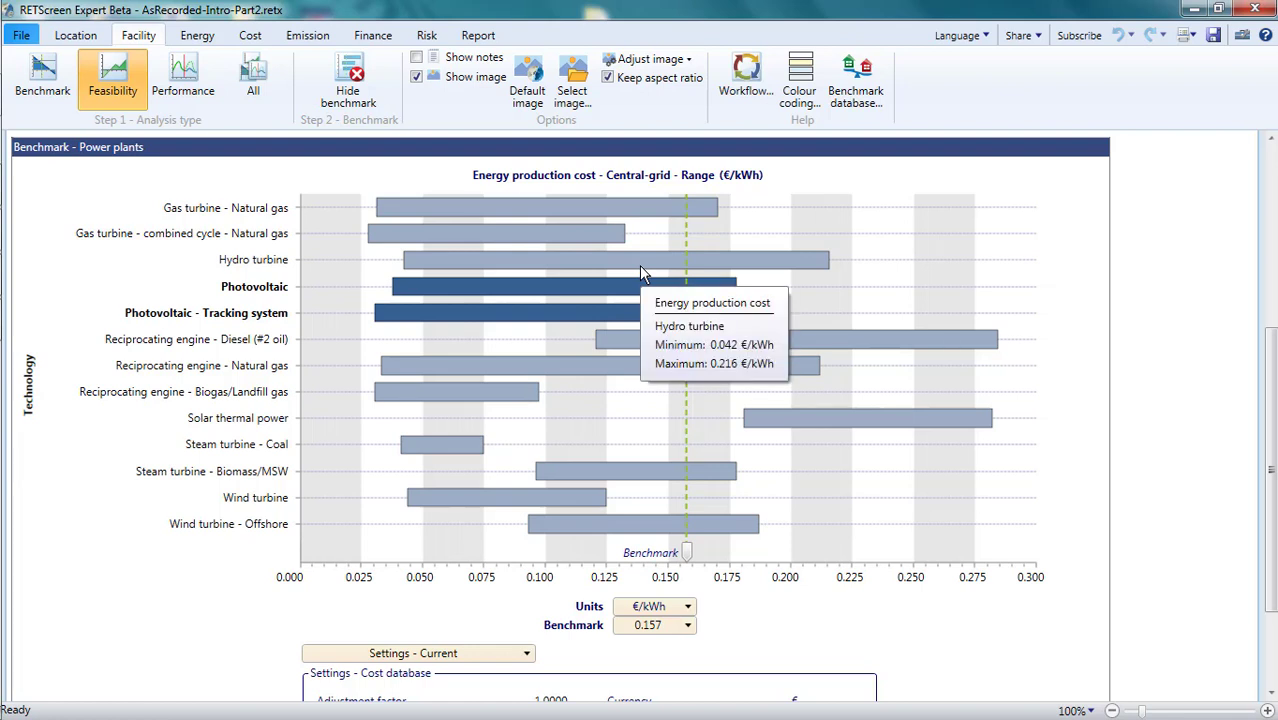
mouse_move(636, 296)
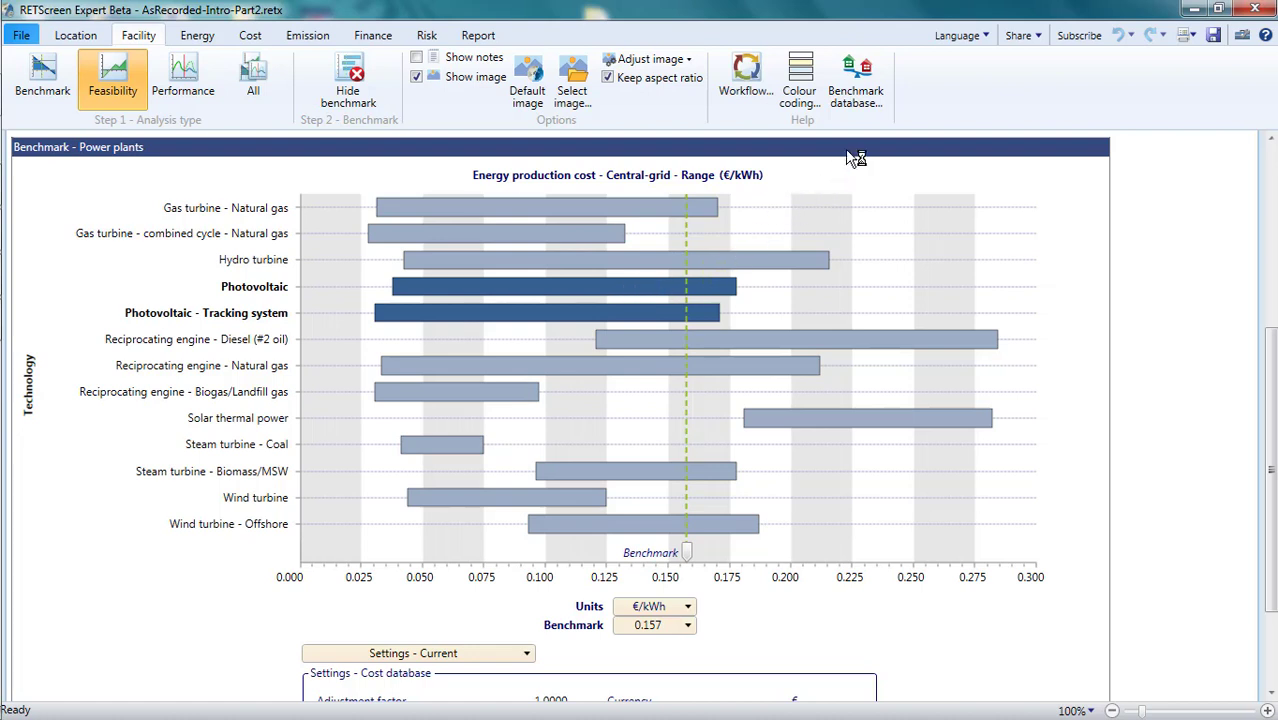
View the benchmark database table, then close it and scroll to the cost database settings
left_click(866, 100)
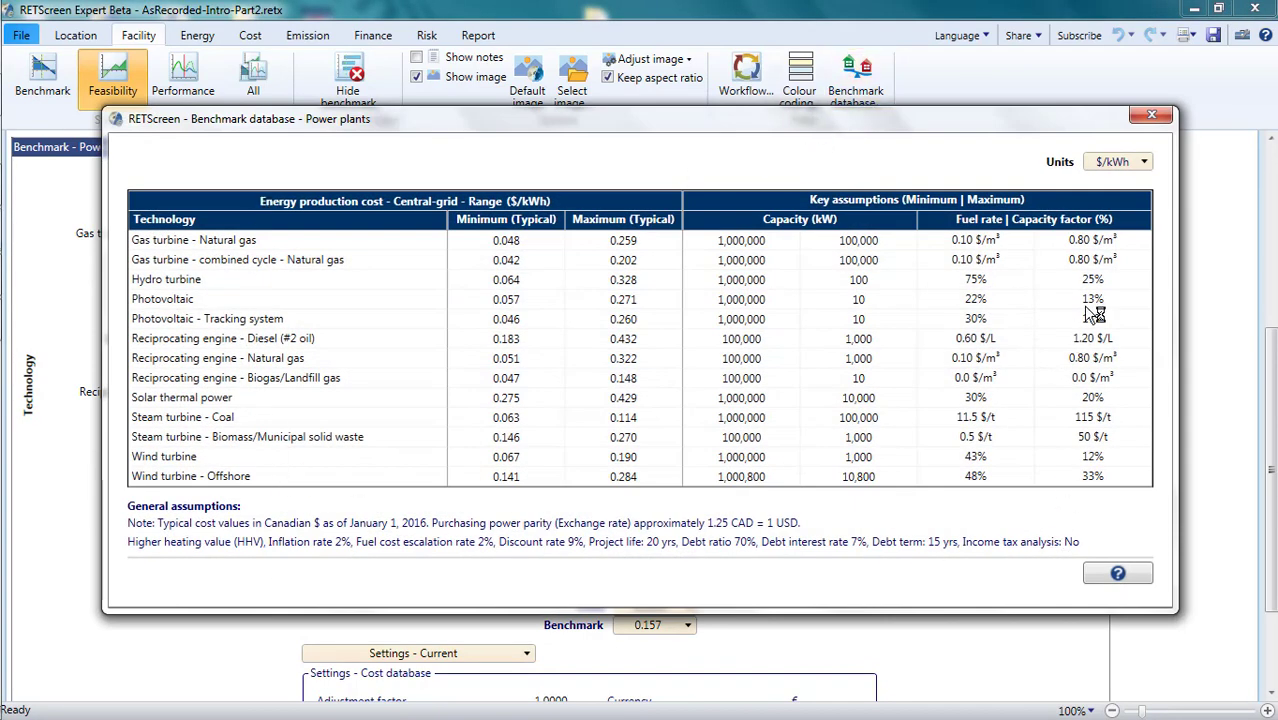
left_click(1150, 106)
scroll(695, 555, "down", 2)
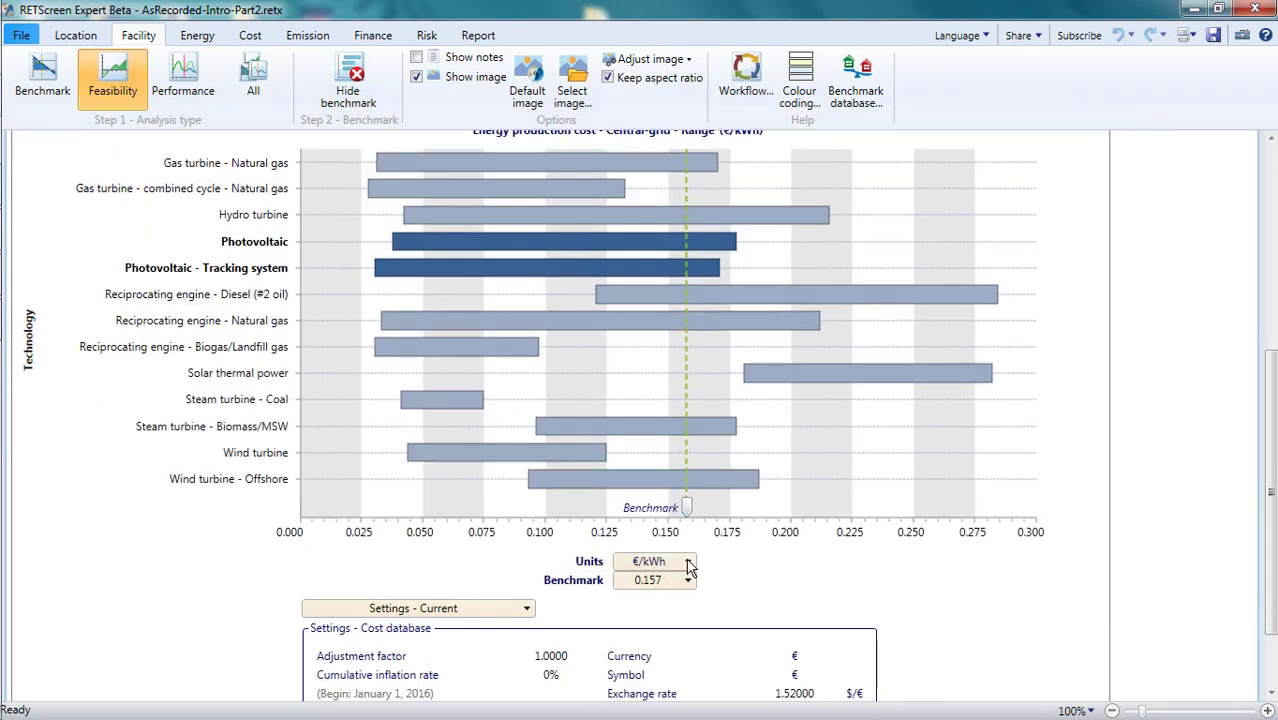
Switch the cost database to RETScreen - Default, showing costs in $/kWh, and reopen its list
left_click(527, 567)
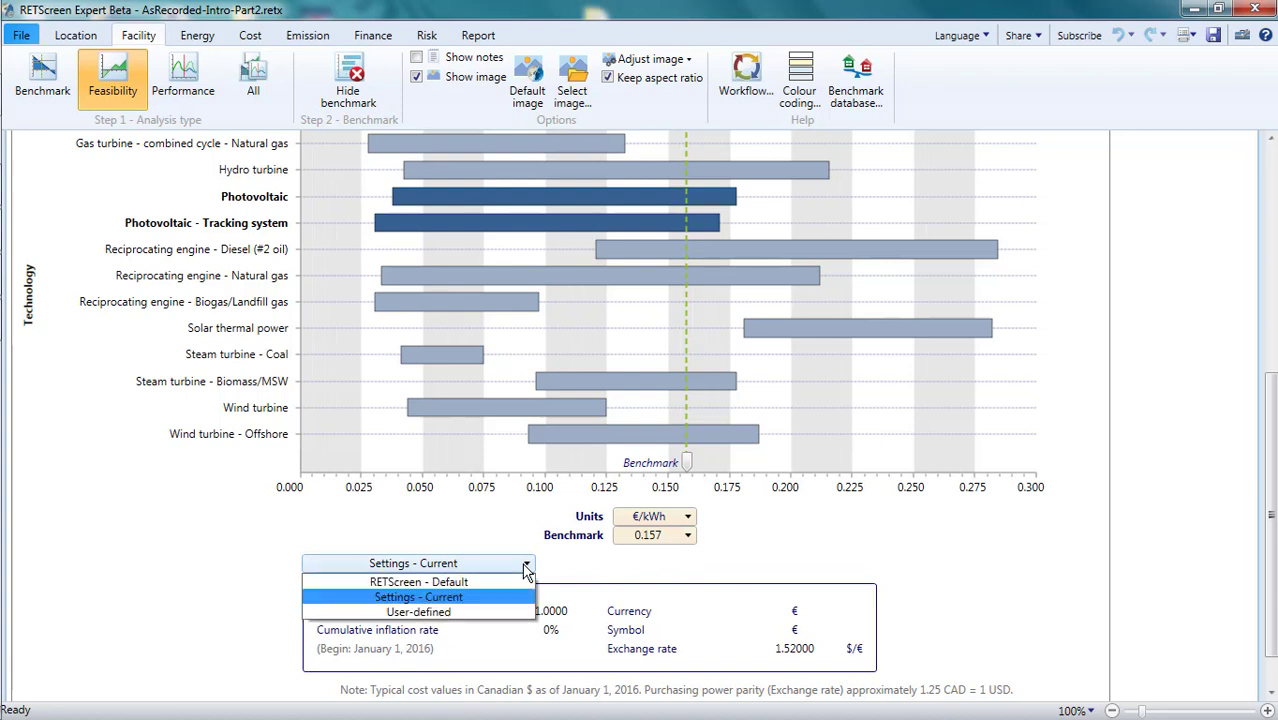
left_click(474, 590)
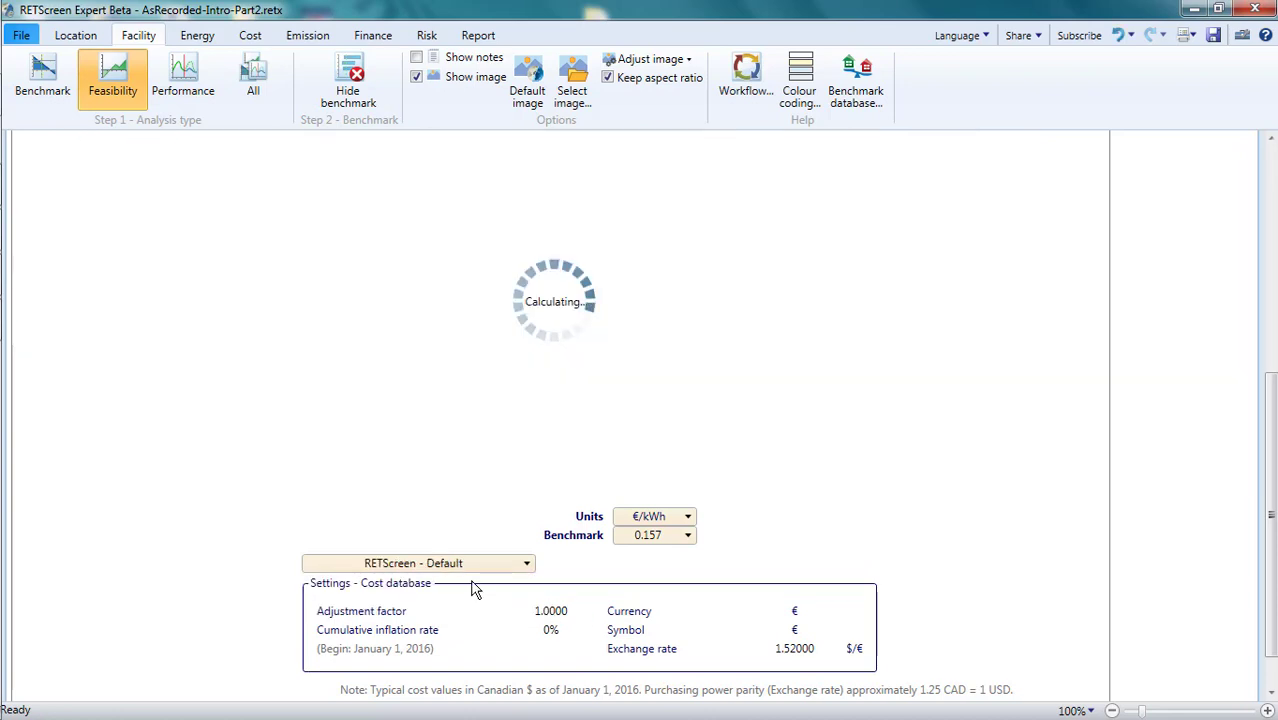
scroll(492, 582, "up", 2)
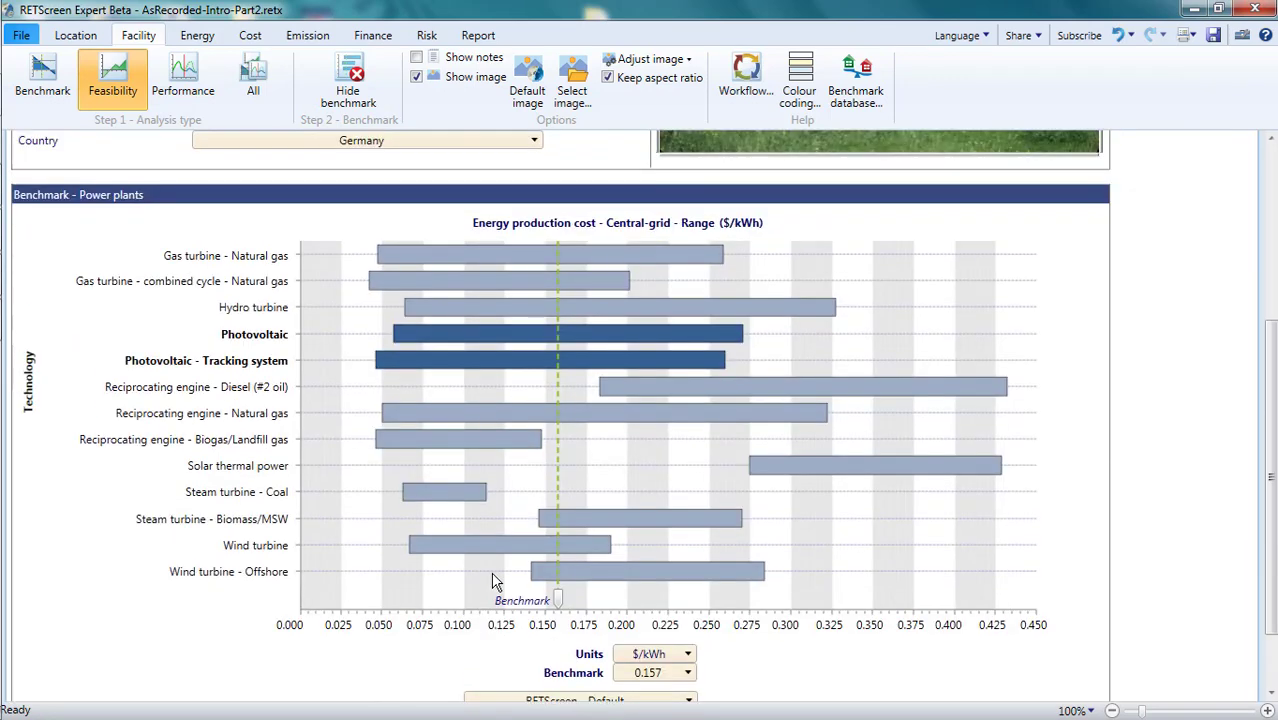
scroll(492, 582, "down", 1)
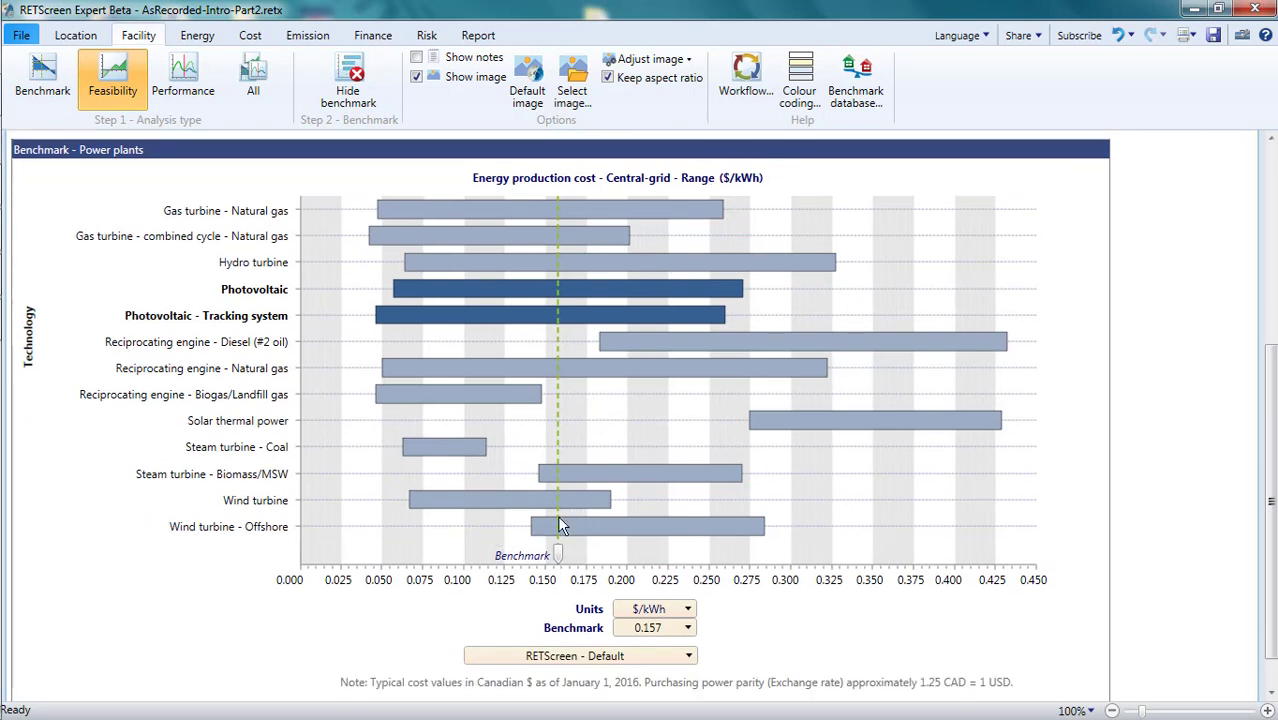
left_click(573, 660)
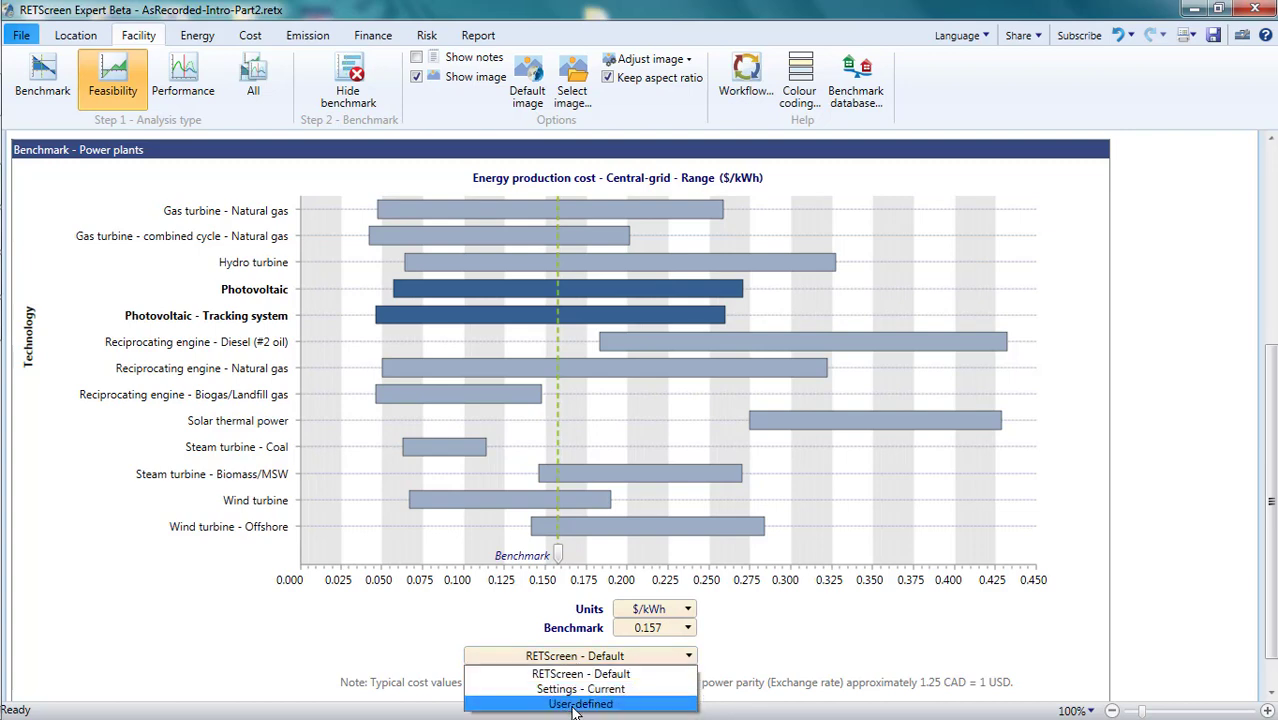
Switch to user-defined cost settings with a 5% cumulative inflation rate
left_click(576, 704)
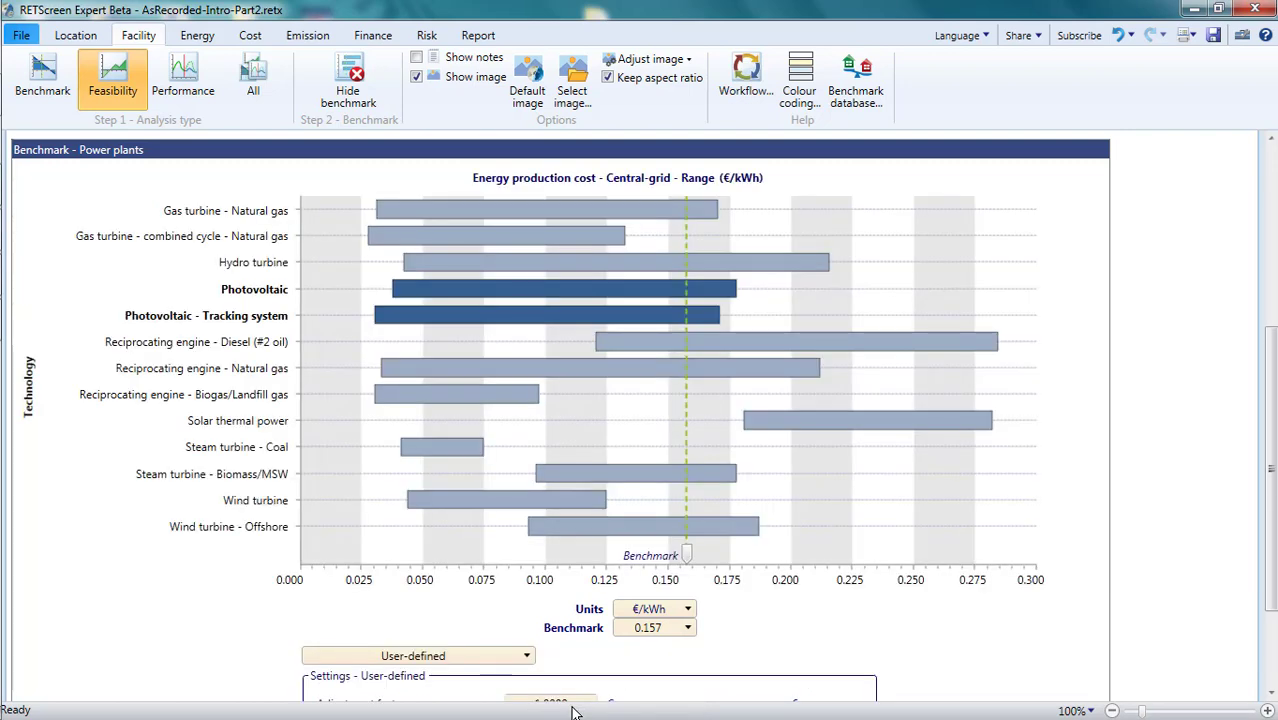
scroll(530, 605, "down", 2)
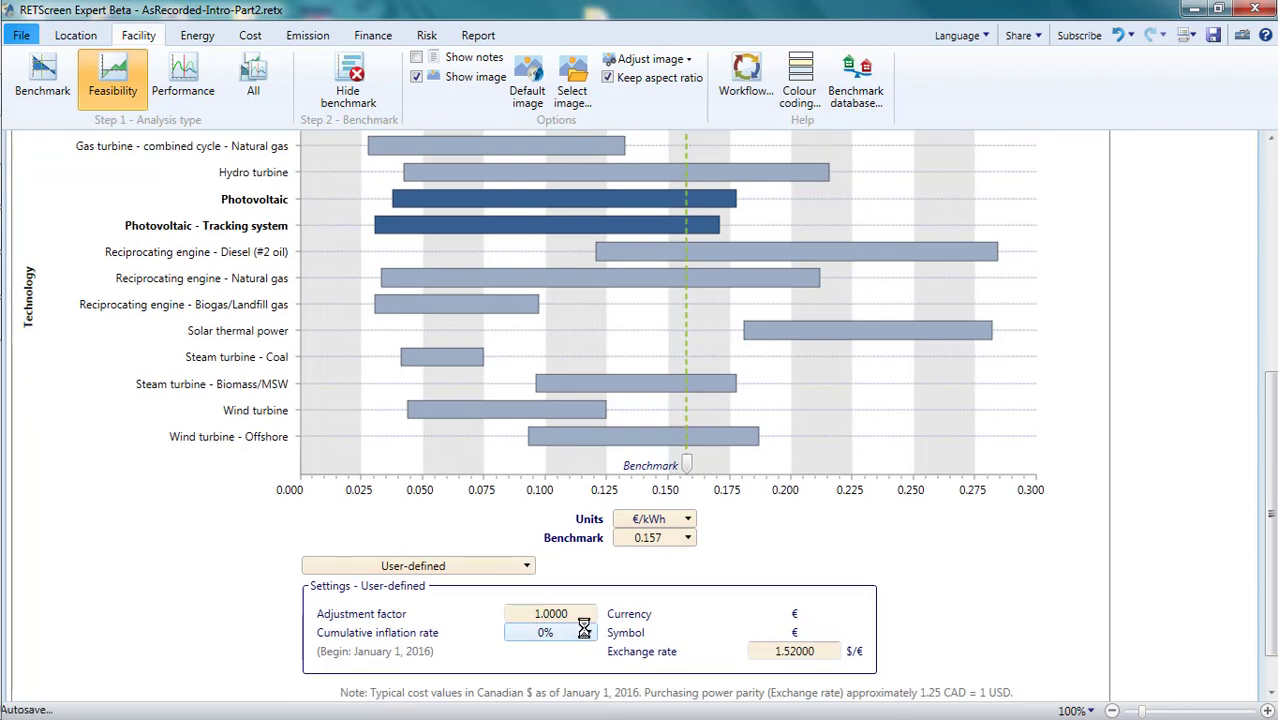
left_click(587, 634)
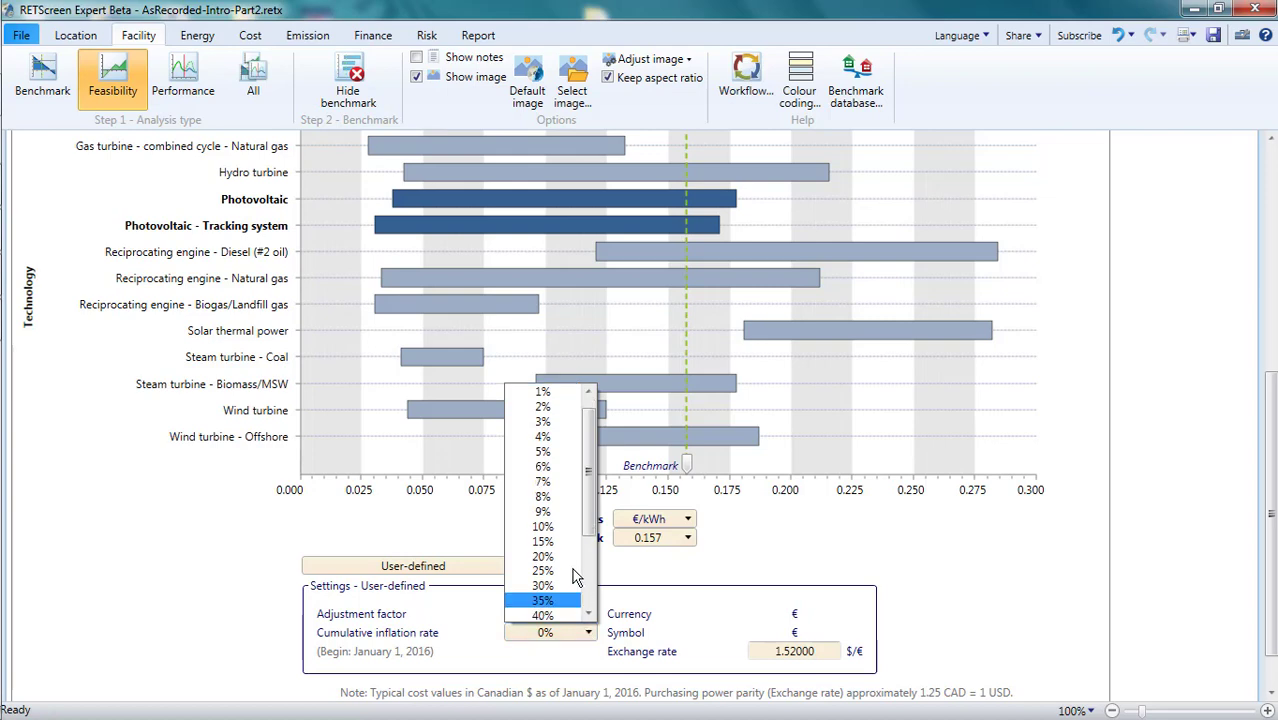
left_click(565, 452)
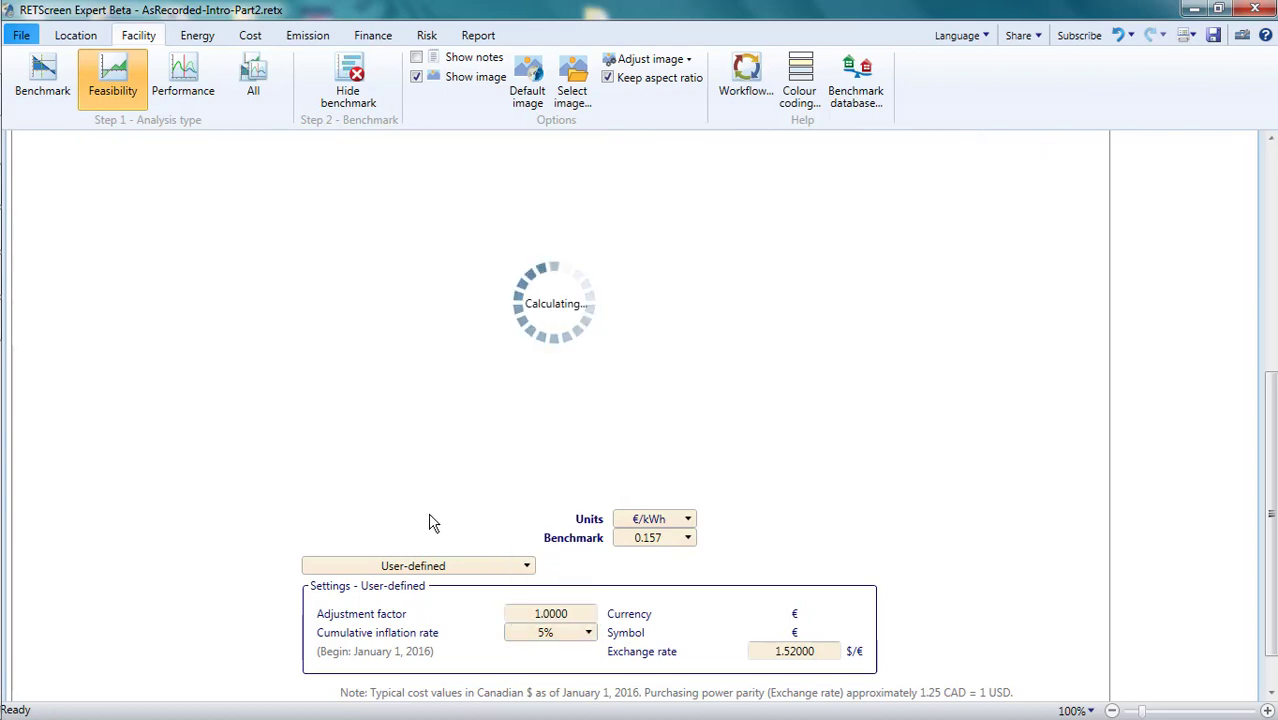
Set the adjustment factor to 0.9000
scroll(431, 520, "up", 2)
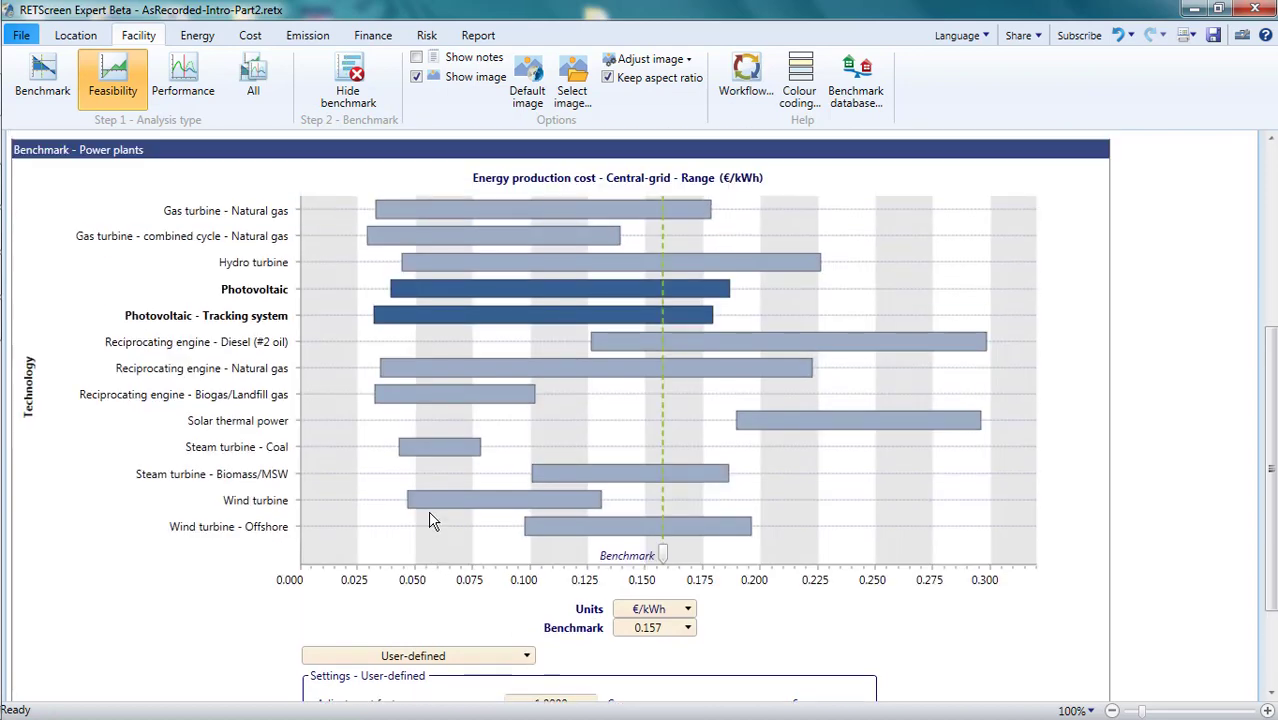
scroll(431, 520, "down", 3)
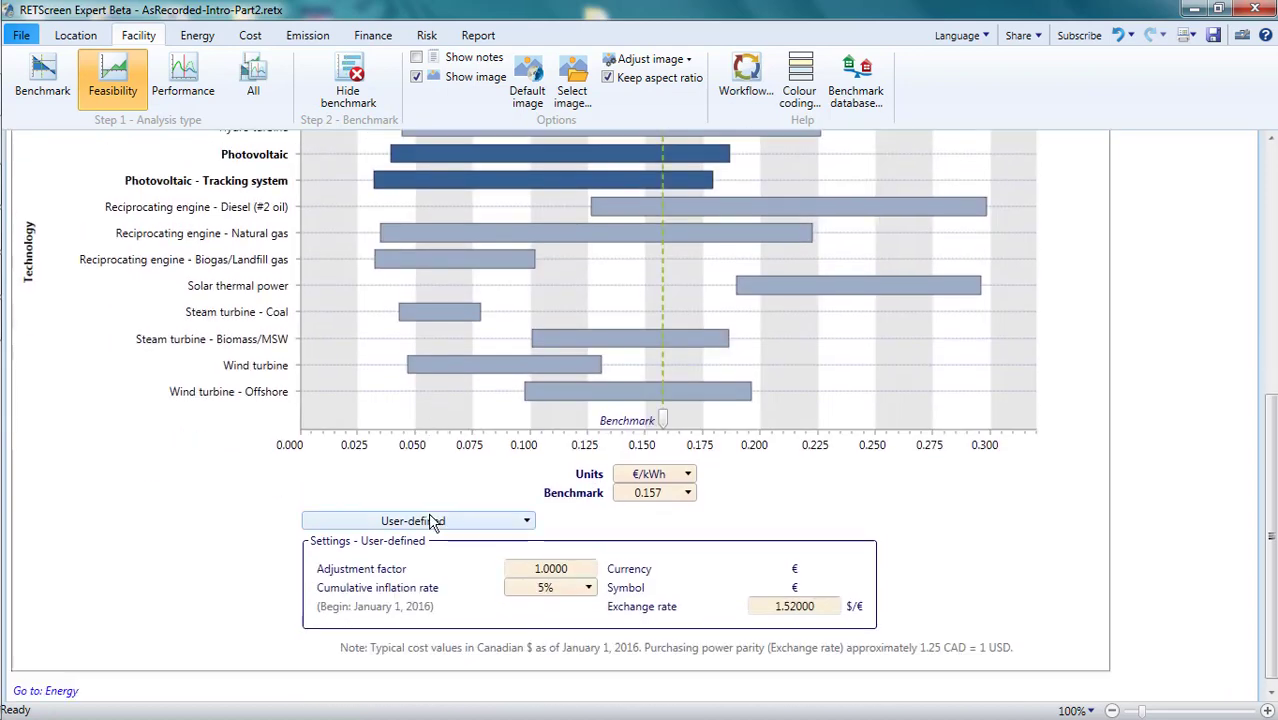
left_click(573, 568)
type("0.9")
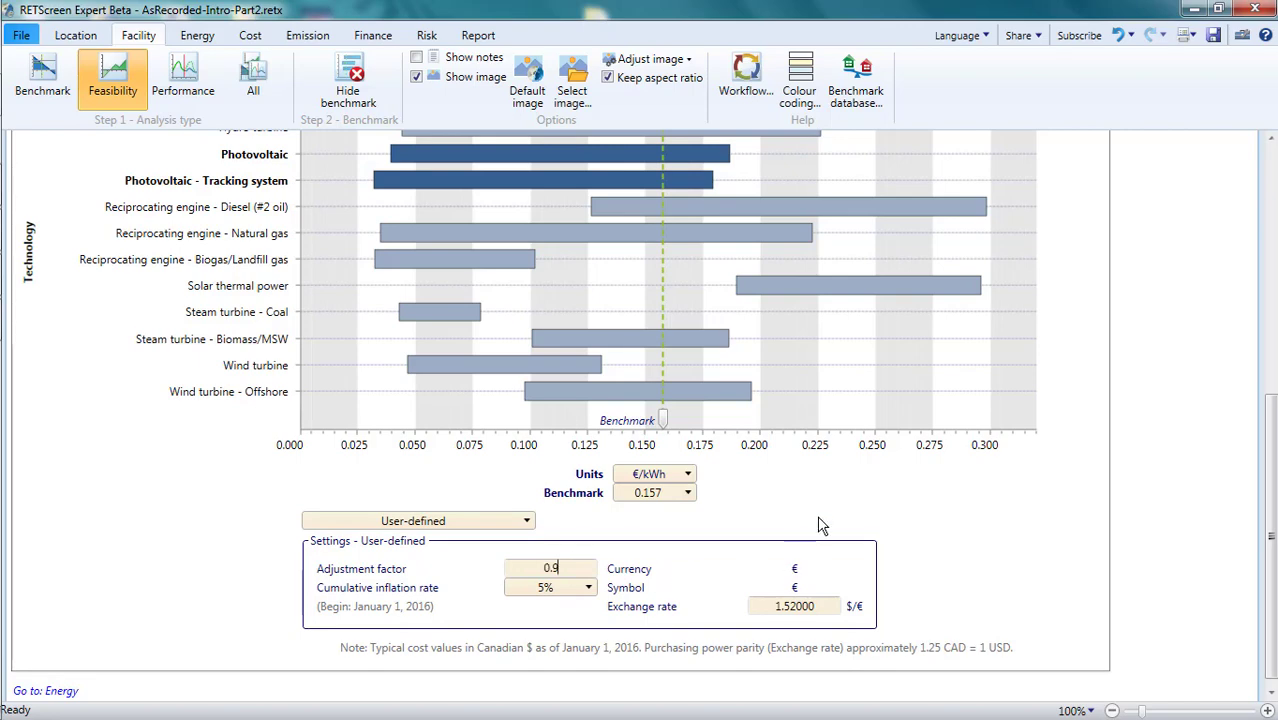
left_click(822, 524)
scroll(771, 478, "up", 2)
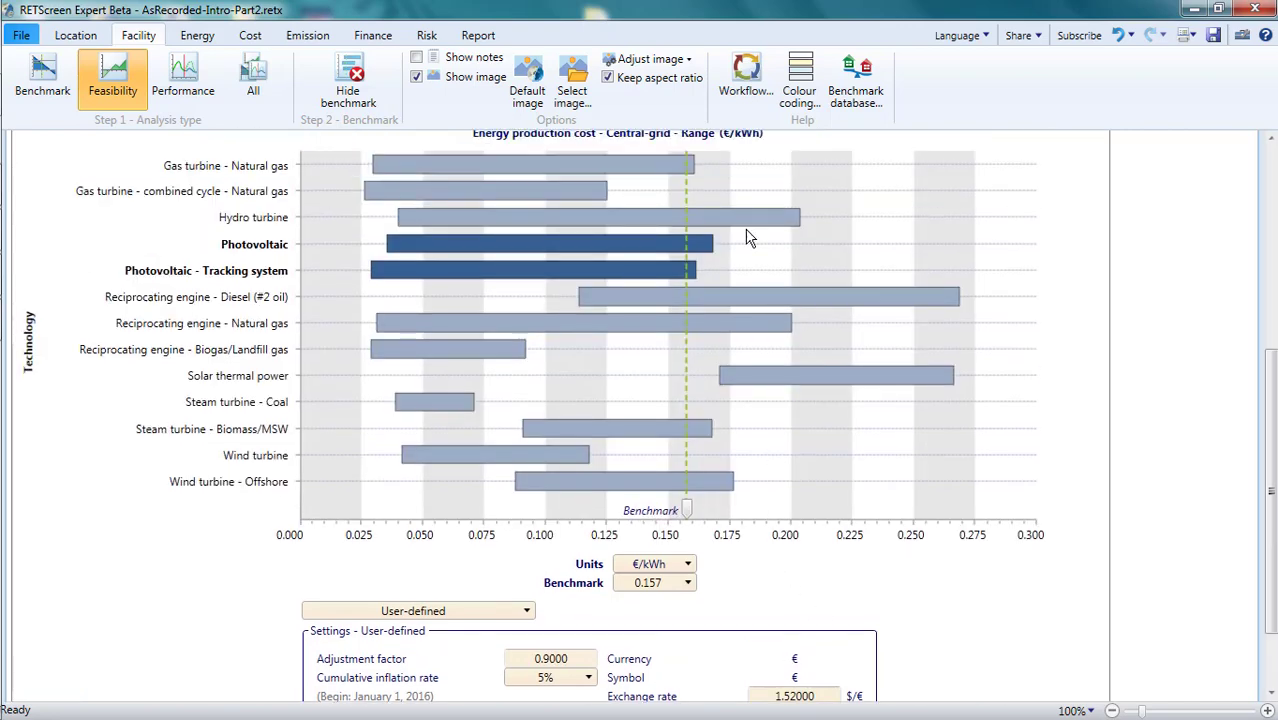
scroll(578, 464, "down", 2)
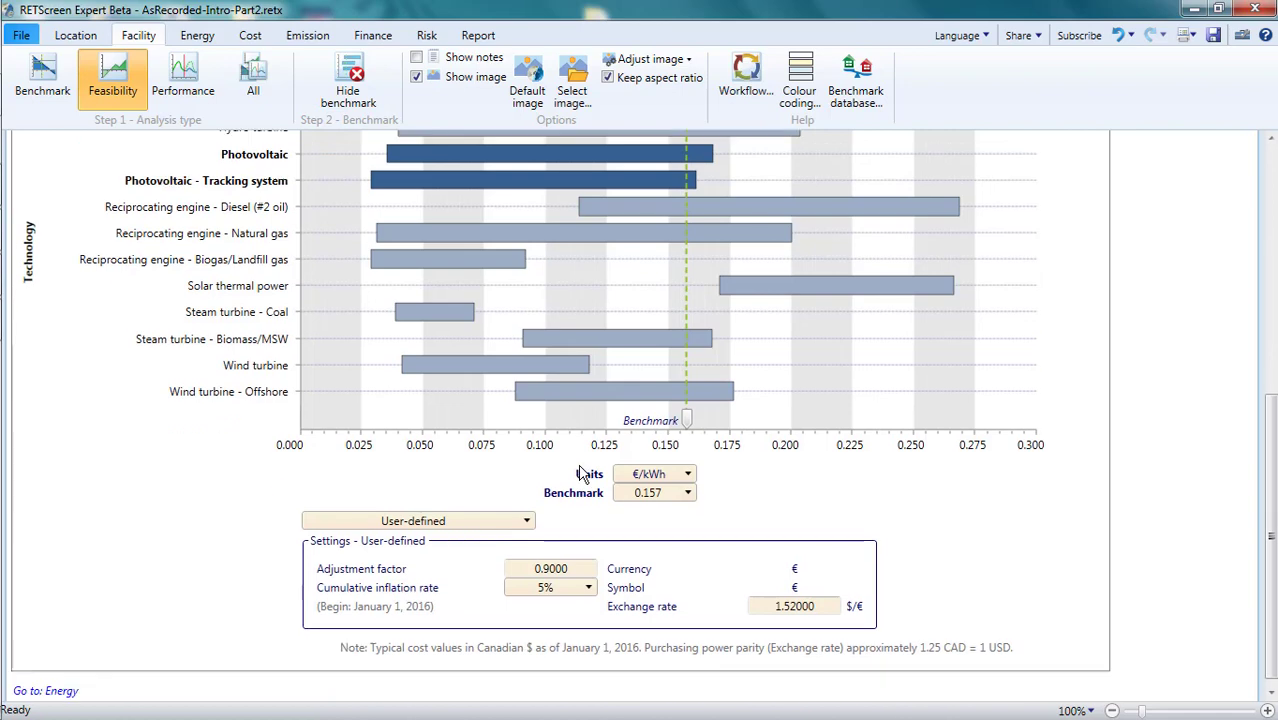
Change the cost database to Settings - Current, restoring factor 1.0000 and 0% inflation
left_click(527, 521)
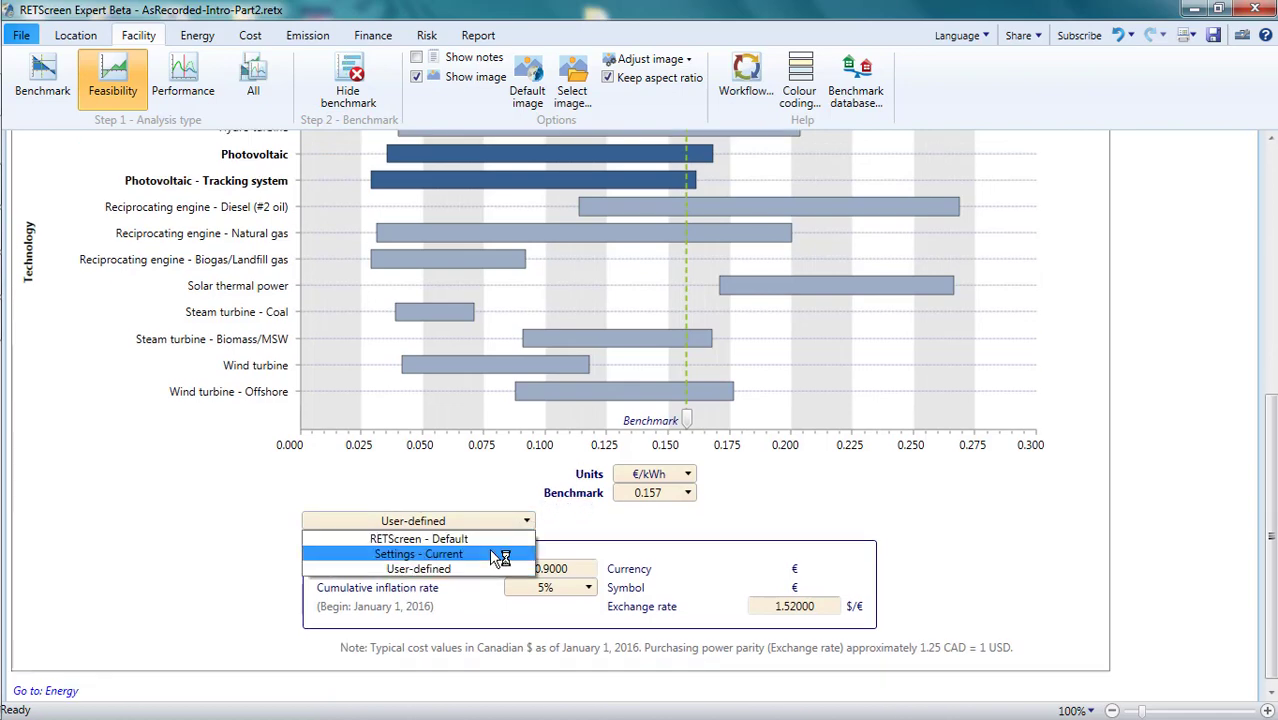
left_click(489, 551)
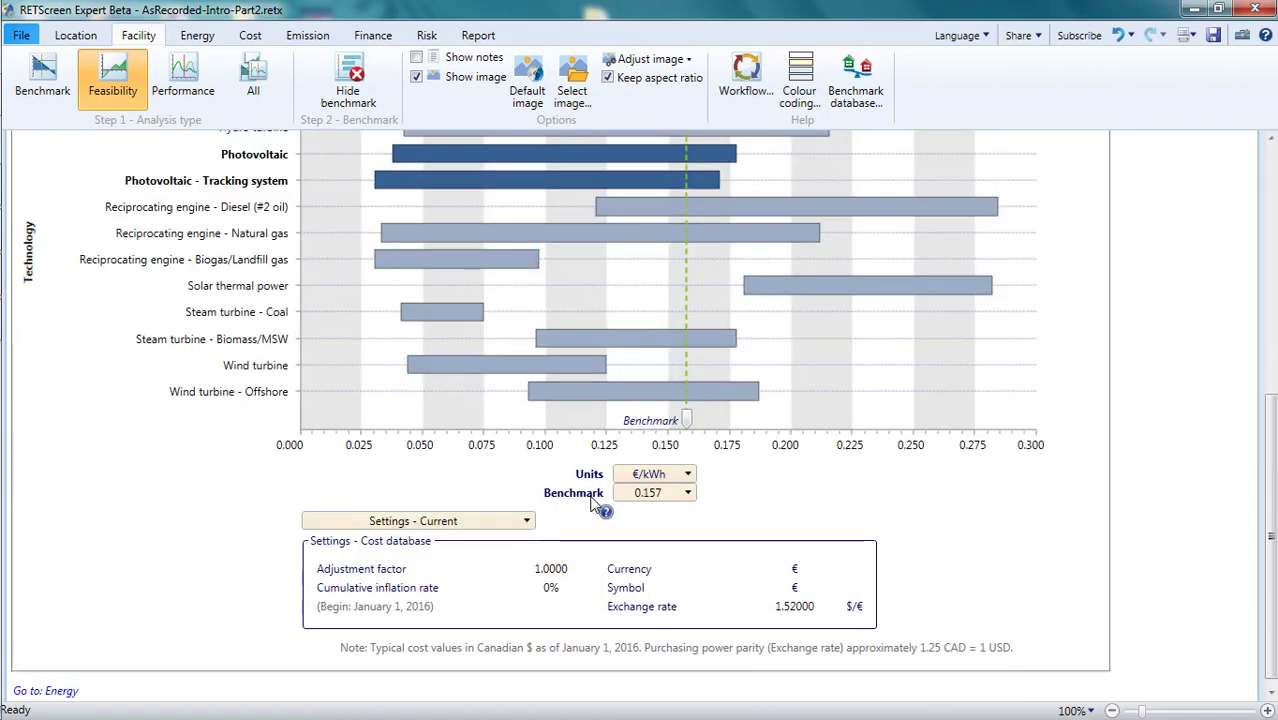
scroll(595, 505, "up", 4)
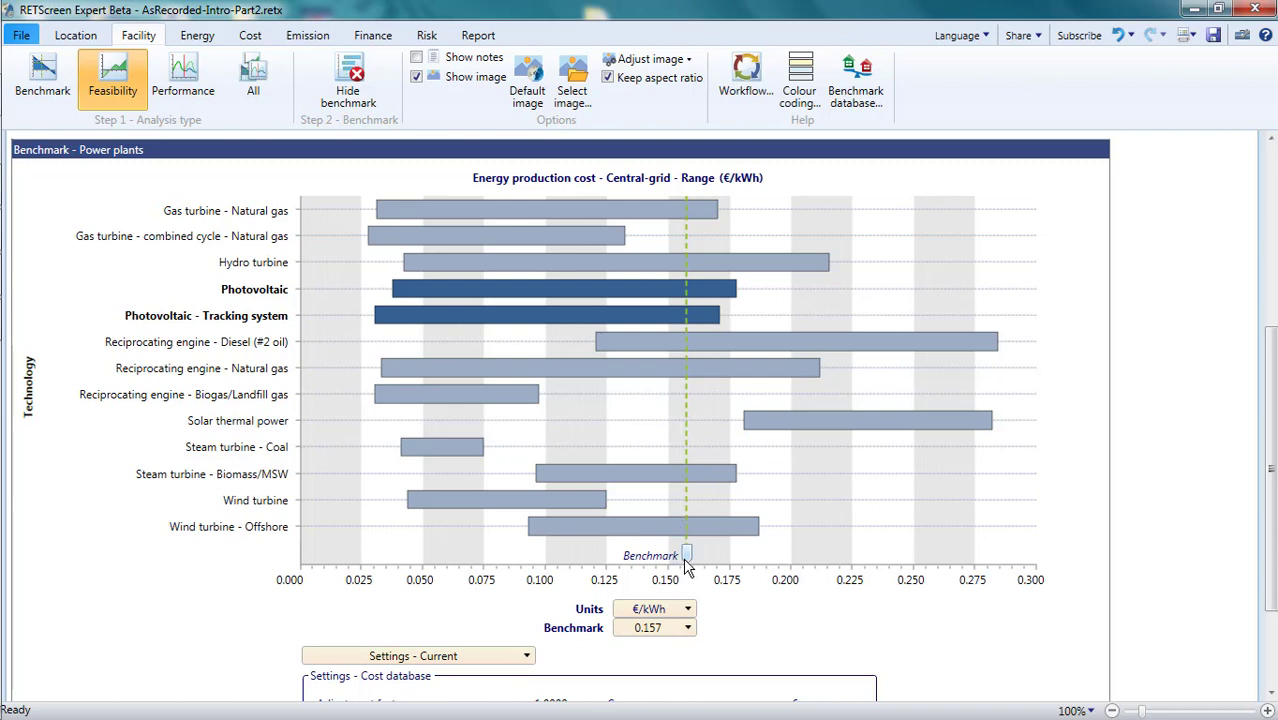
Move the cost chart's benchmark line down to 0.05 €/kWh and confirm it
left_click_drag(686, 560, 428, 568)
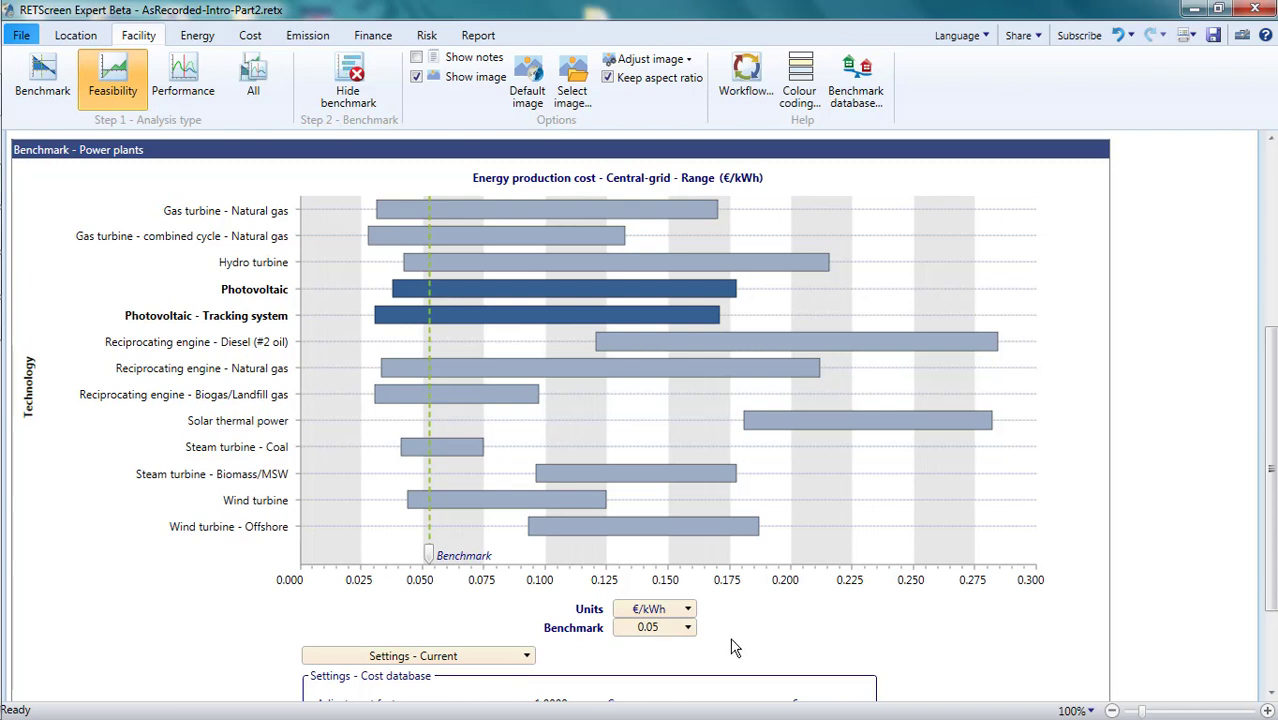
key("Return")
left_click(24, 36)
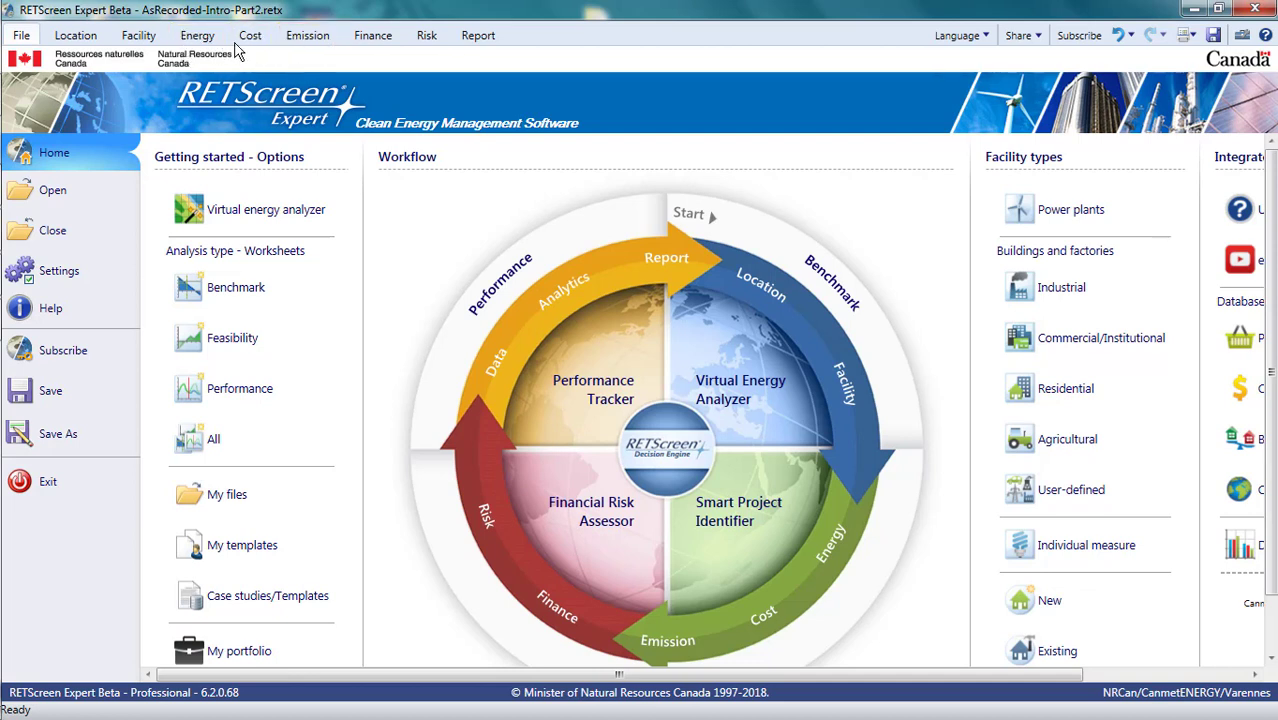
left_click(139, 38)
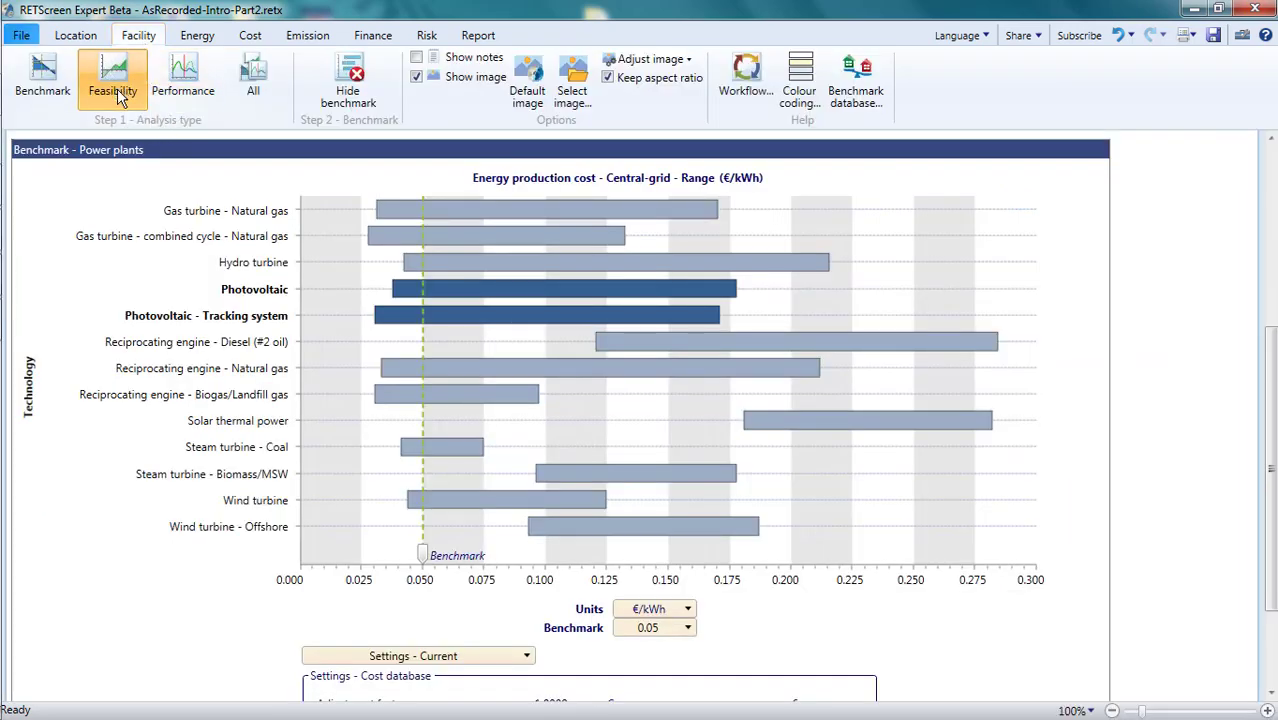
left_click(56, 84)
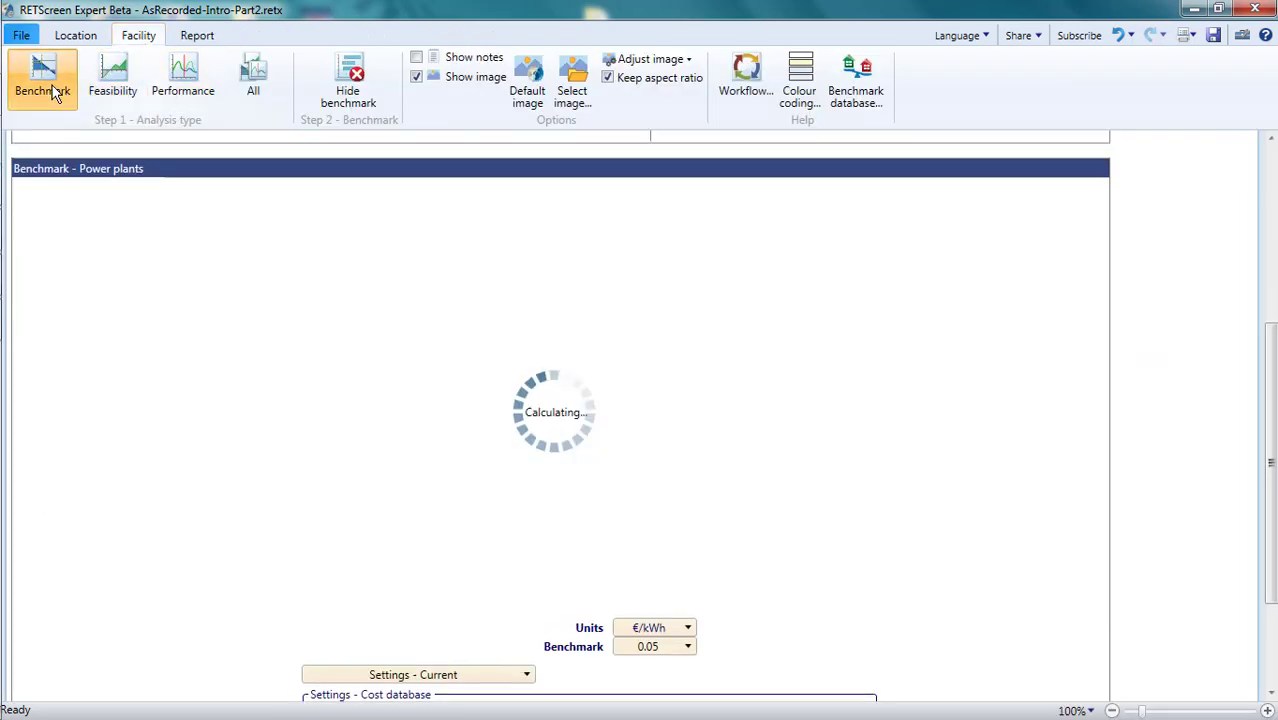
left_click(183, 75)
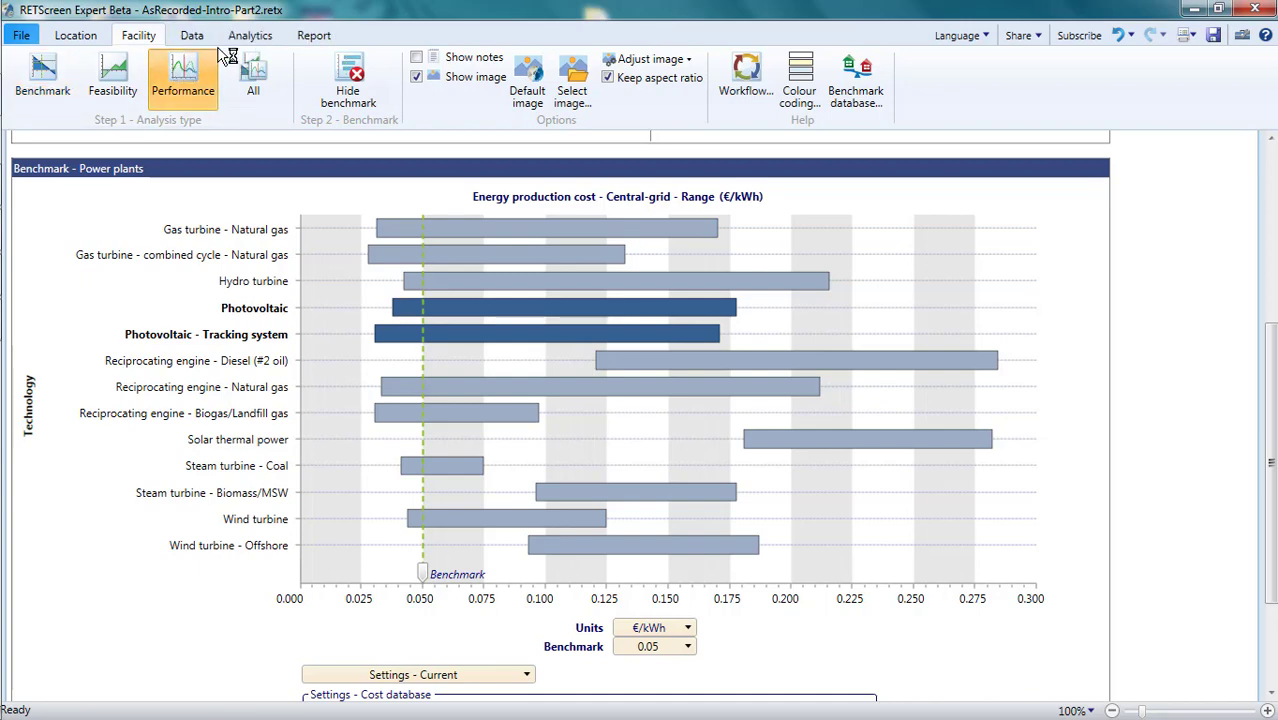
left_click(110, 68)
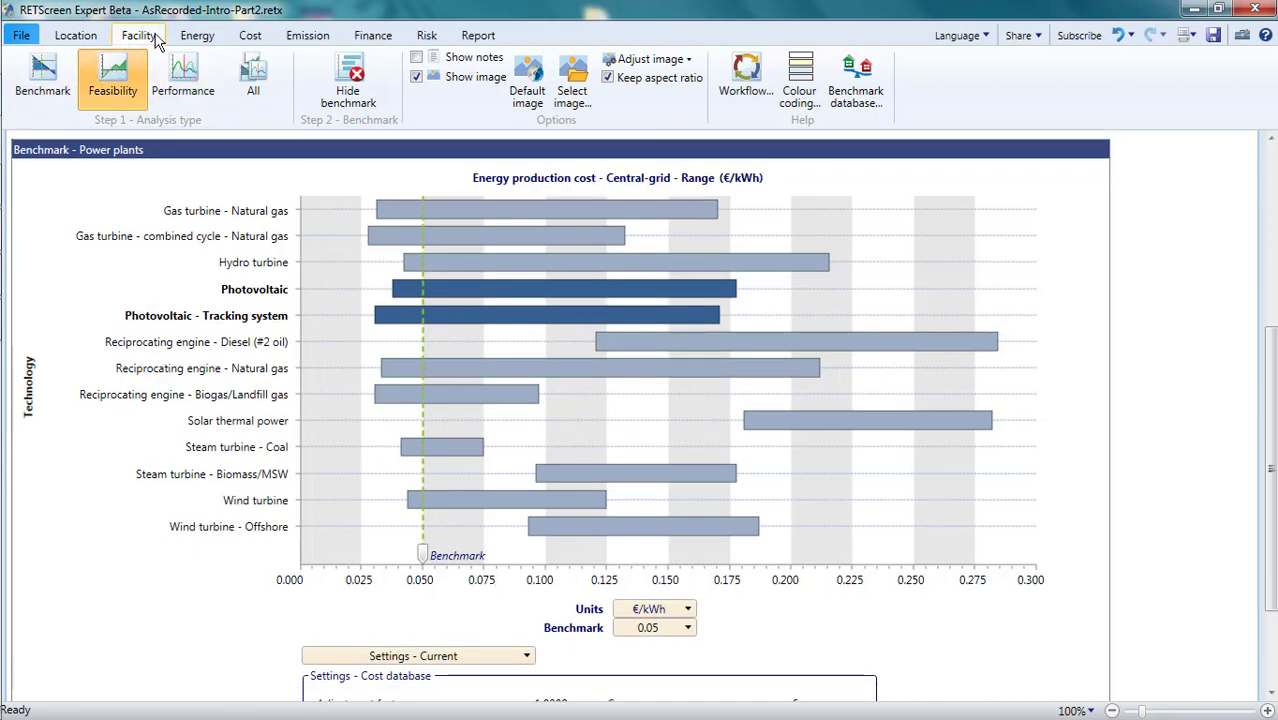